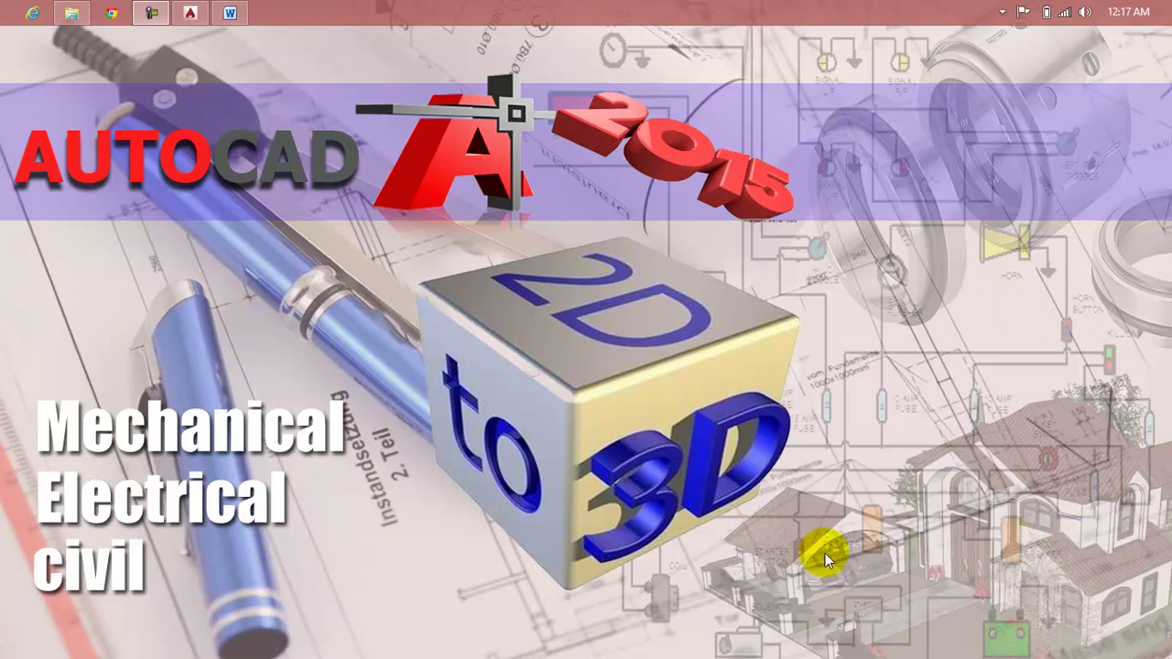
Step: Bring up the Lesson 31 path array outline in Word, review it, then close it
{"action": "left_click", "coordinate": [230, 13]}
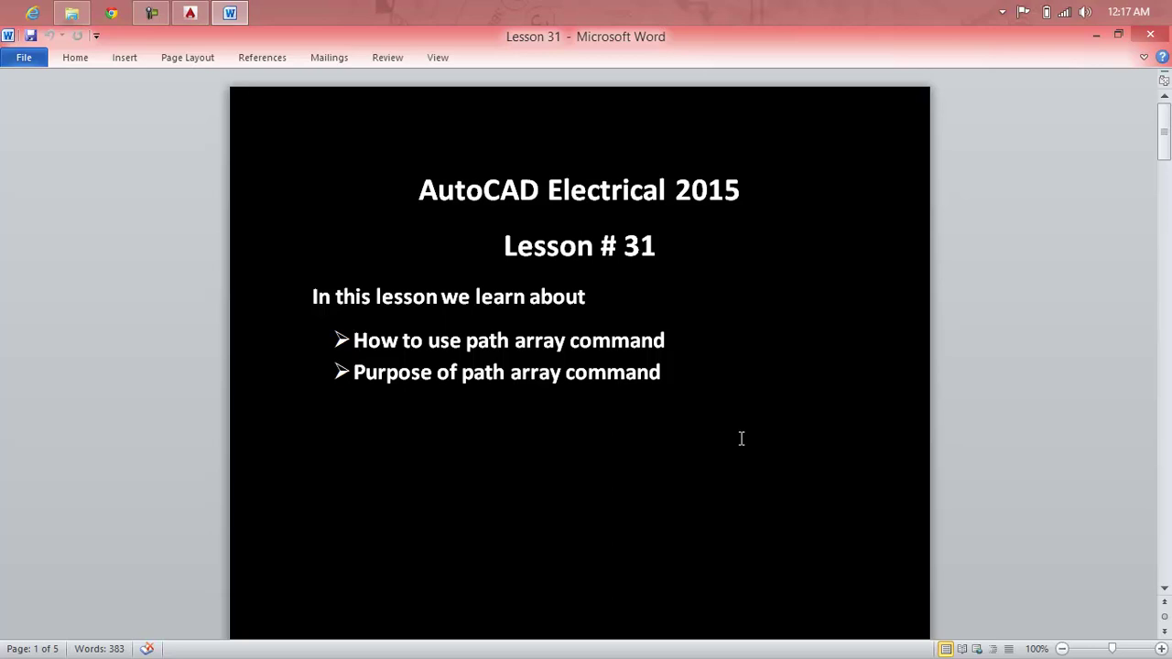
{"action": "left_click", "coordinate": [1149, 34]}
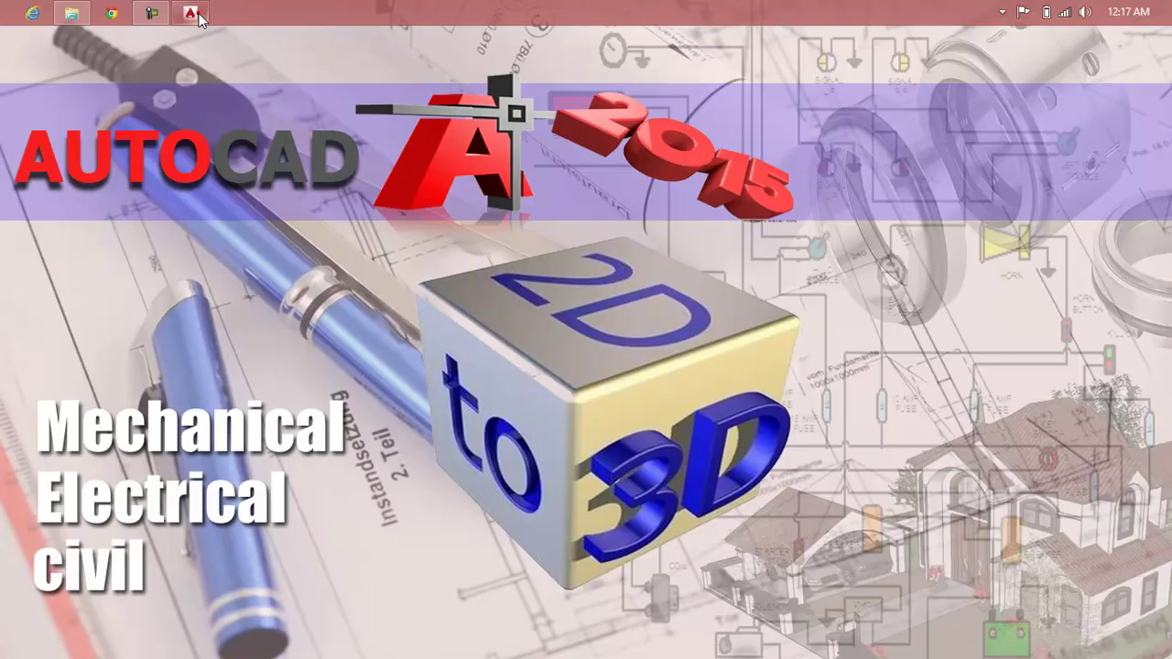
Step: Restore the Drawing1.dwg window in AutoCAD Electrical 2015
{"action": "left_click", "coordinate": [190, 12]}
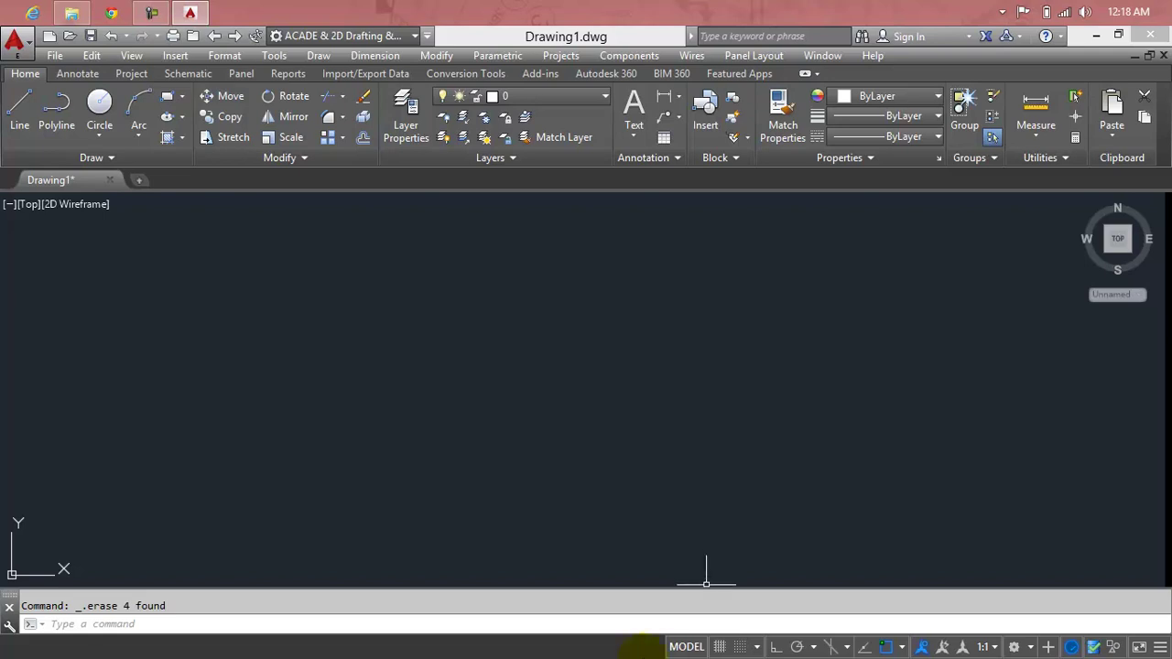
Step: Draw a large three-point arc from lower left over the top to lower right
{"action": "key", "text": "Escape"}
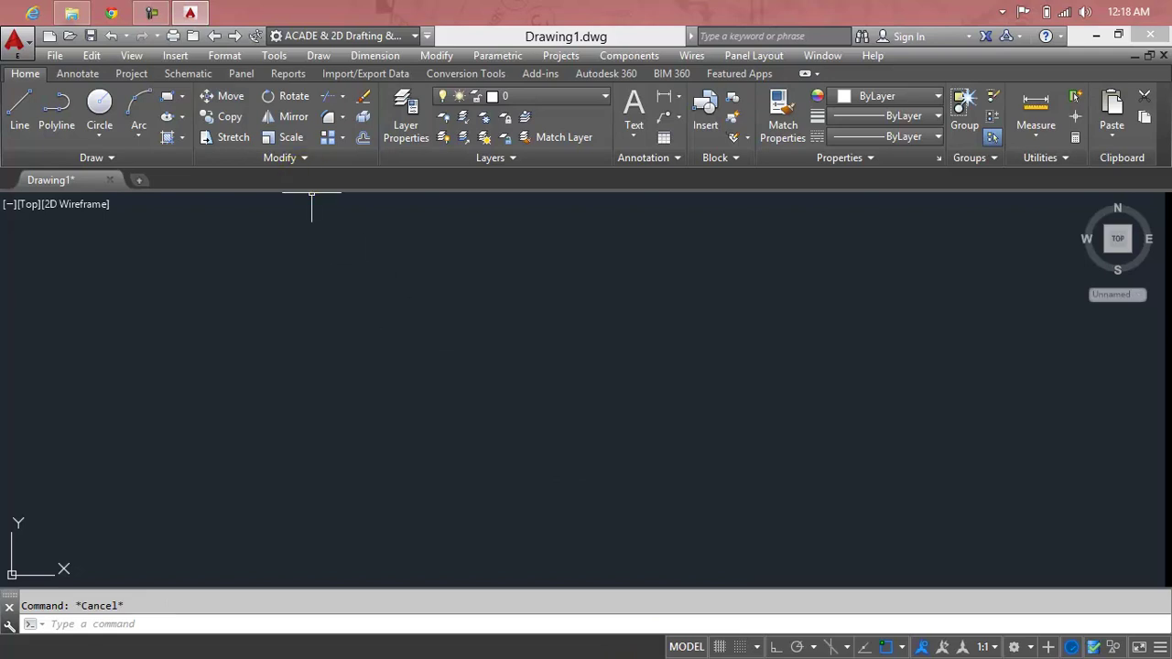
{"action": "type", "text": "a"}
{"action": "key", "text": "Return"}
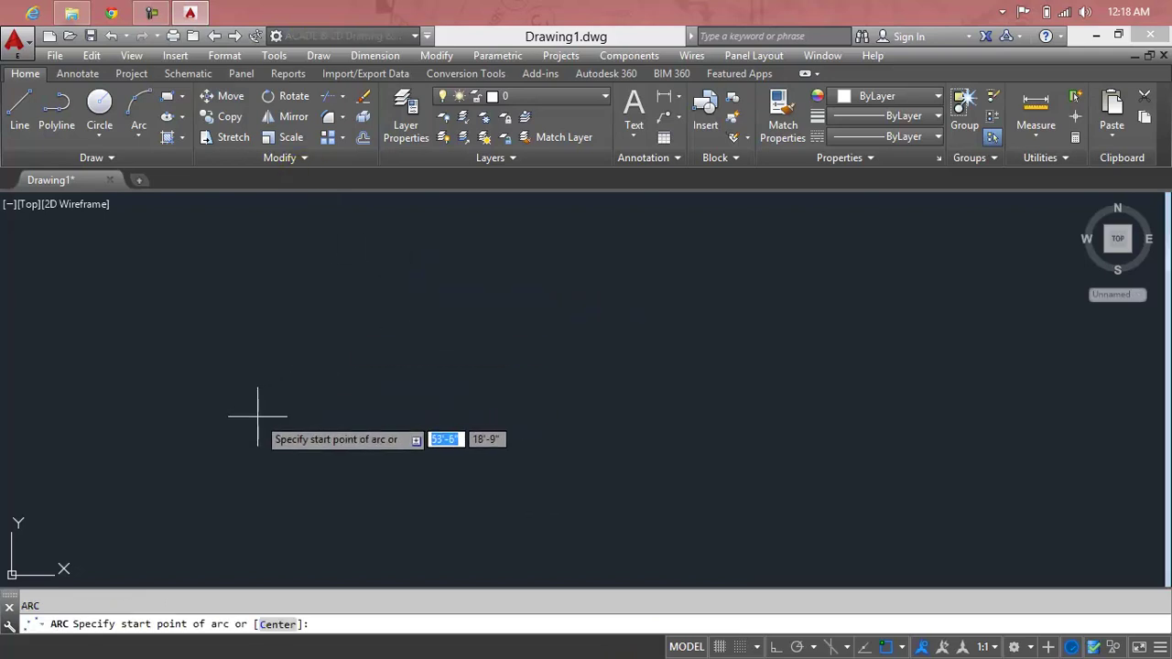
{"action": "left_click", "coordinate": [233, 419]}
{"action": "left_click", "coordinate": [578, 217]}
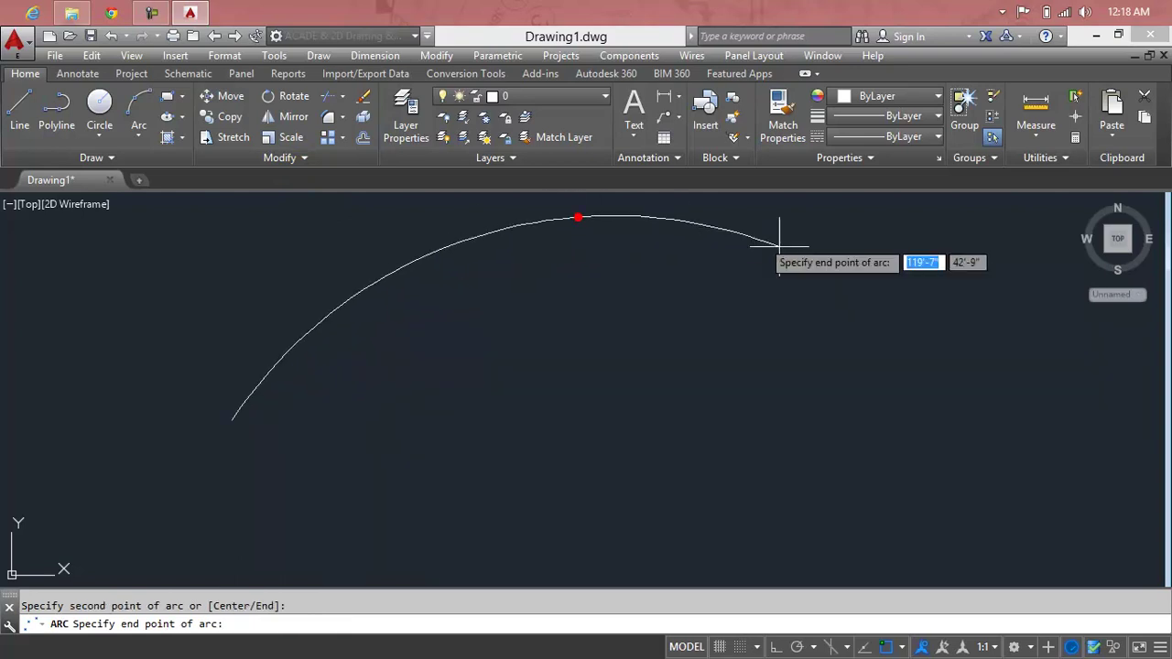
{"action": "left_click", "coordinate": [1065, 453]}
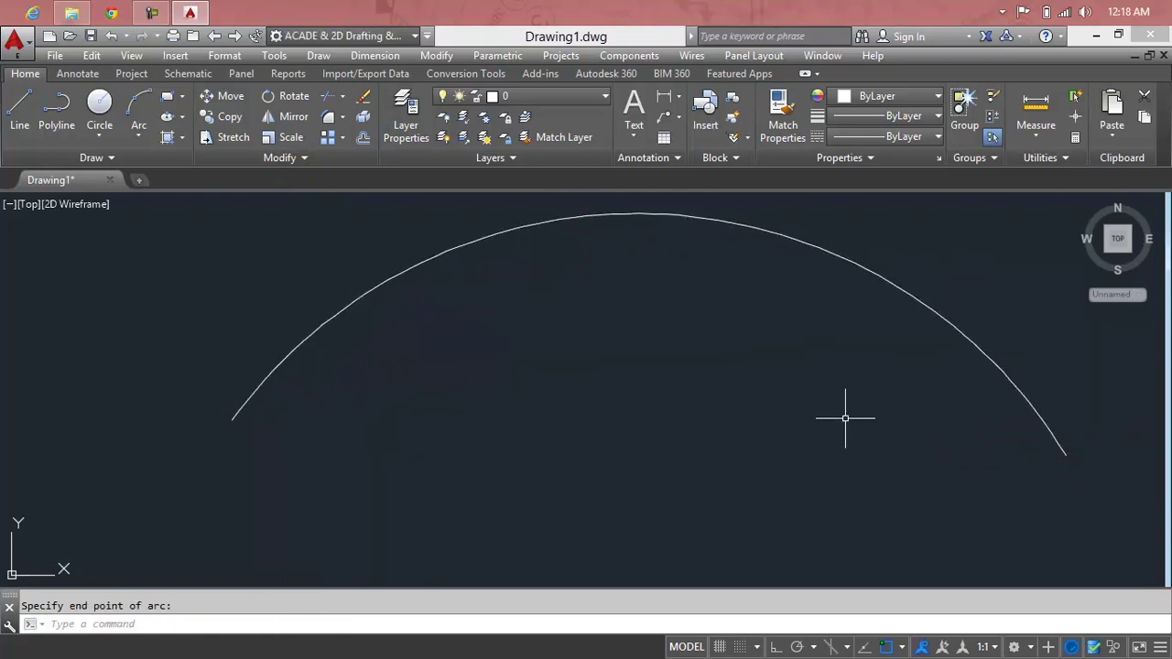
{"action": "key", "text": "Escape"}
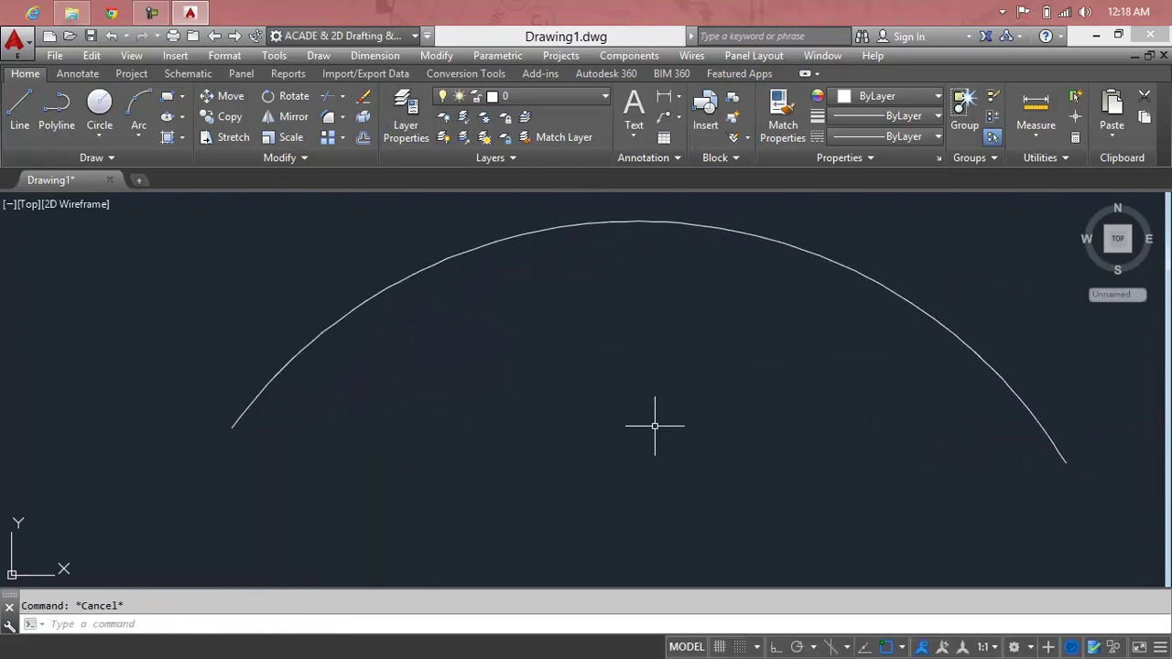
Step: Draw a four-segment zigzag polyline with two peaks beneath the arc
{"action": "type", "text": "pl"}
{"action": "key", "text": "Return"}
{"action": "left_click", "coordinate": [282, 538]}
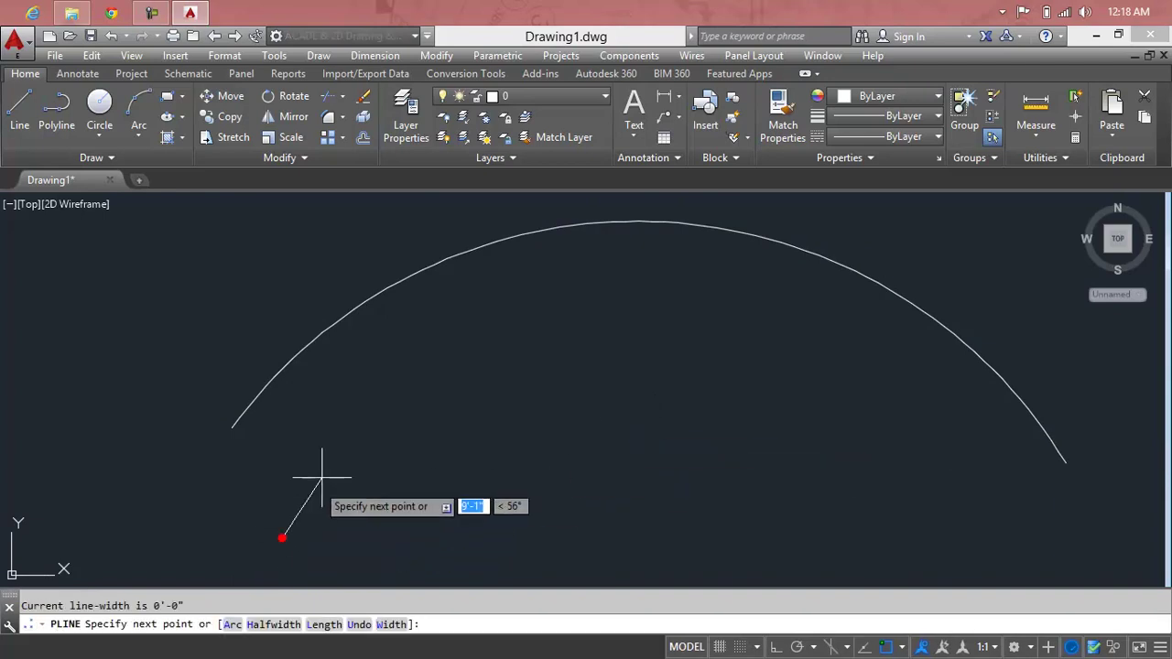
{"action": "left_click", "coordinate": [467, 348]}
{"action": "left_click", "coordinate": [686, 547]}
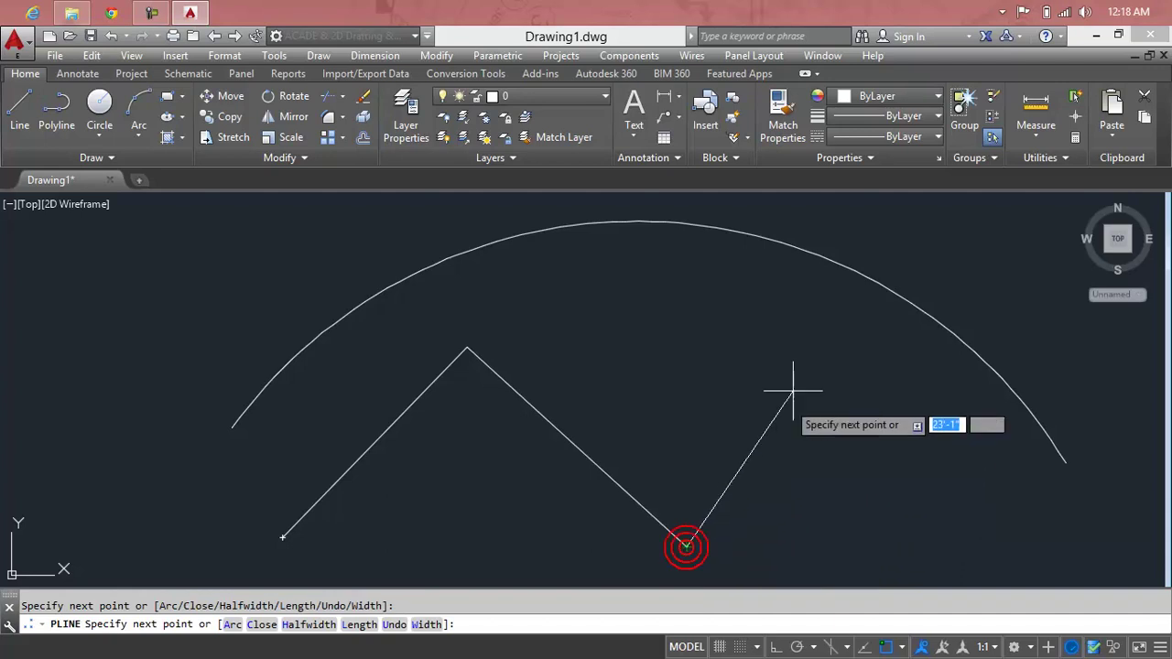
{"action": "left_click", "coordinate": [824, 348]}
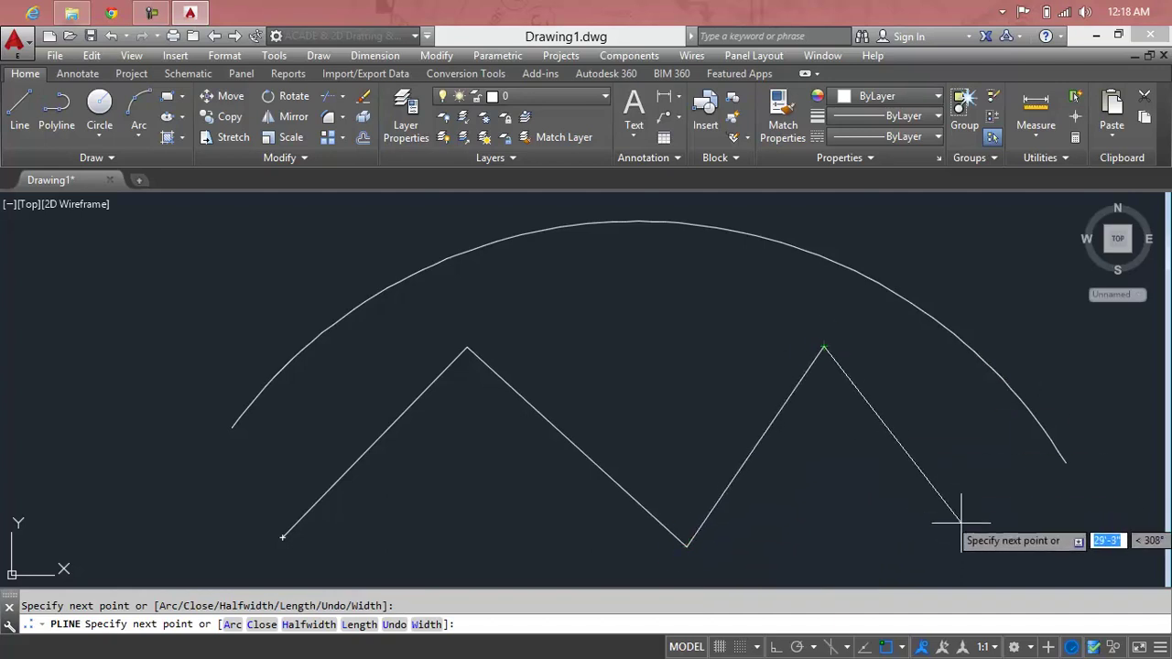
{"action": "left_click", "coordinate": [1064, 568]}
{"action": "key", "text": "Return"}
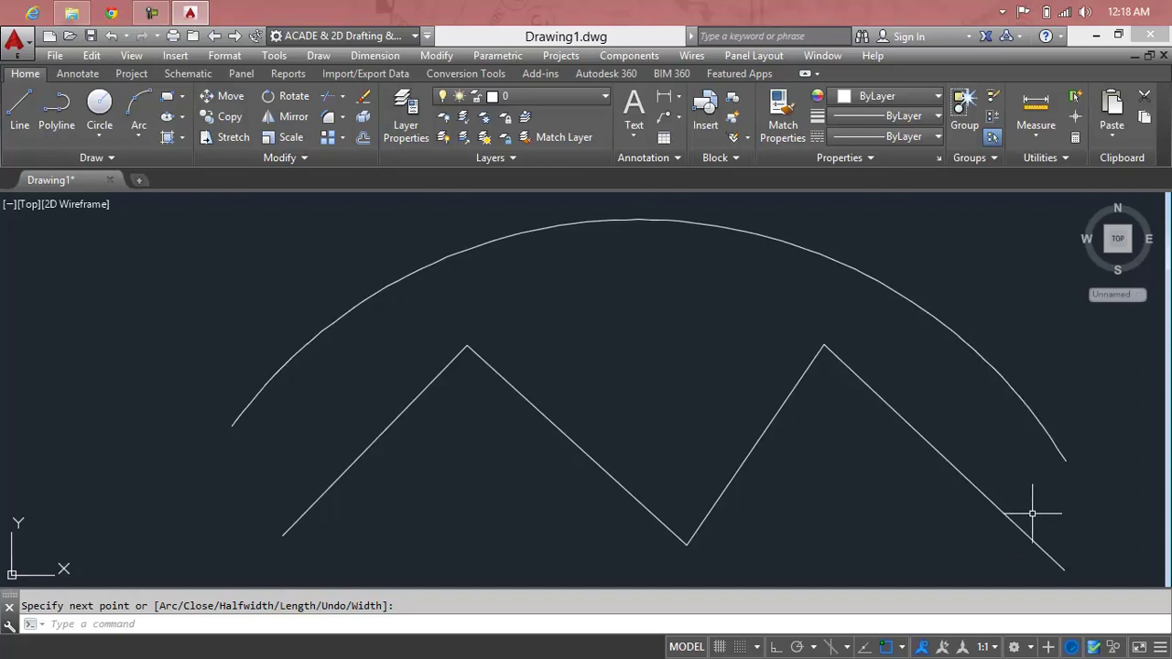
Step: Zoom to the previous view and pan the drawing left to free space at right
{"action": "type", "text": "z"}
{"action": "key", "text": "Return"}
{"action": "type", "text": "p"}
{"action": "key", "text": "Return"}
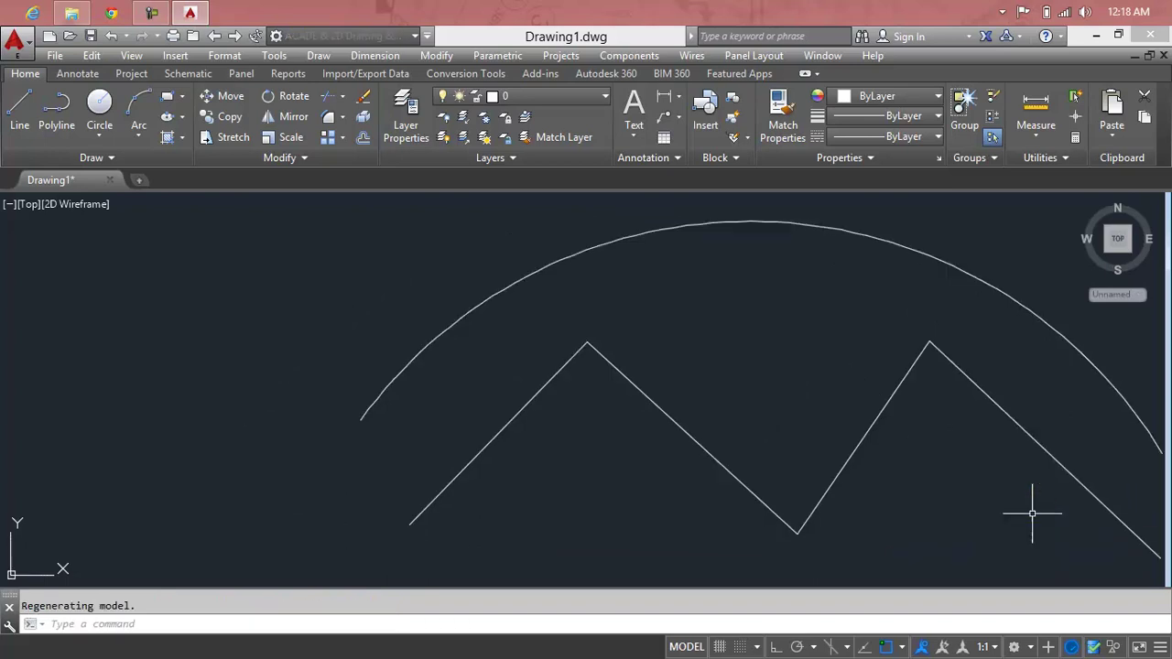
{"action": "scroll", "coordinate": [975, 496], "scroll_direction": "down", "scroll_amount": 2}
{"action": "mouse_move", "coordinate": [923, 489]}
{"action": "middle_mouse_down"}
{"action": "mouse_move", "coordinate": [583, 392]}
{"action": "mouse_move", "coordinate": [558, 366]}
{"action": "middle_mouse_up"}
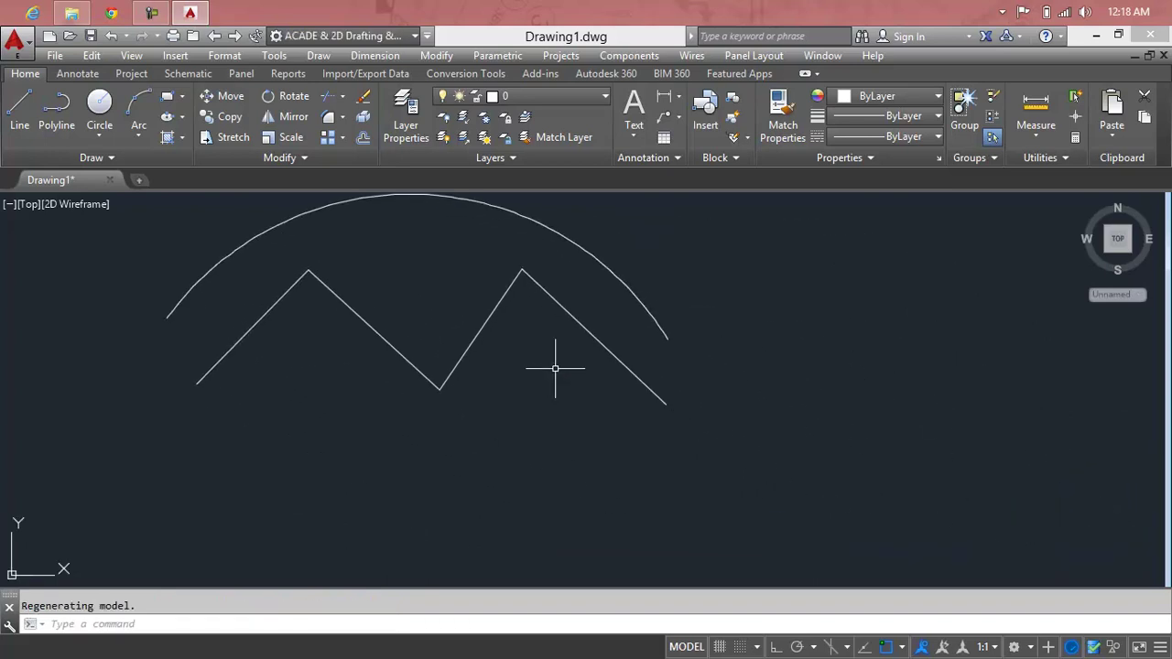
{"action": "key", "text": "Escape"}
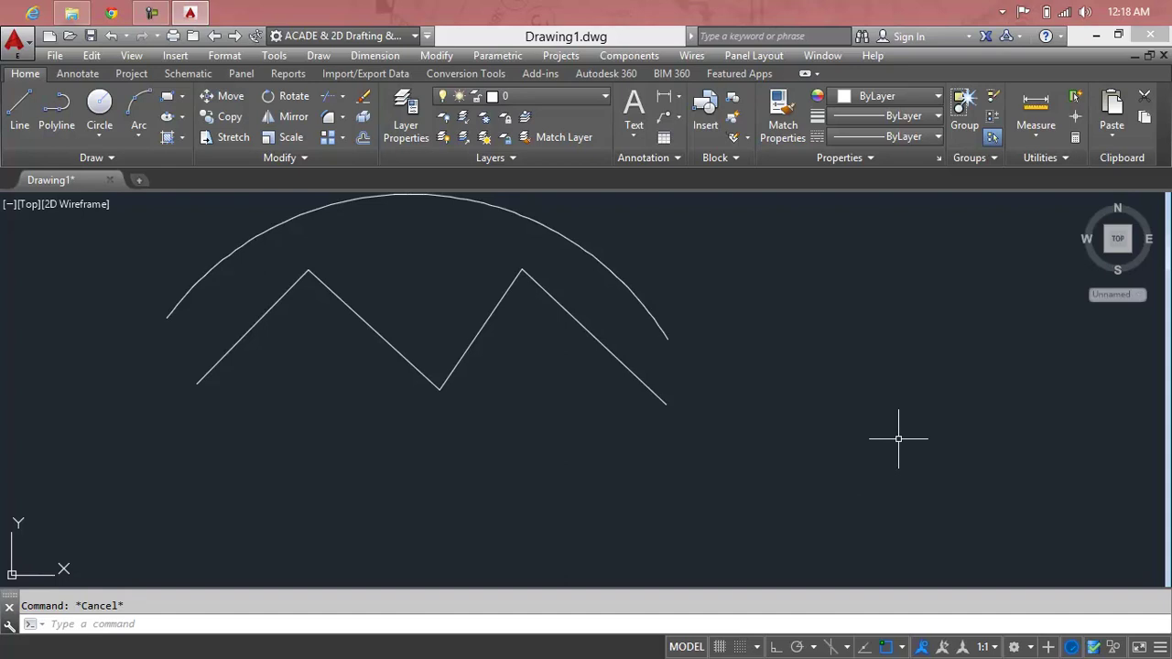
Step: Draw a closed four-sided polyline diamond at the right of the drawing
{"action": "type", "text": "r"}
{"action": "key", "text": "Escape"}
{"action": "type", "text": "pl"}
{"action": "key", "text": "Return"}
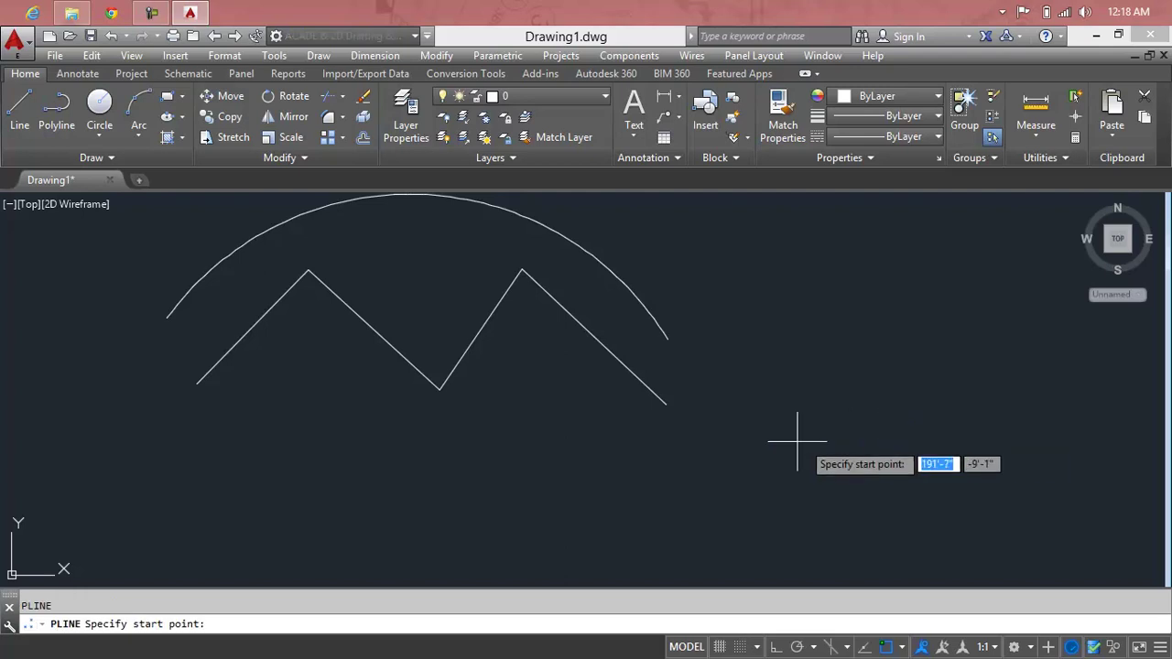
{"action": "left_click", "coordinate": [789, 442]}
{"action": "left_click", "coordinate": [933, 230]}
{"action": "left_click", "coordinate": [1109, 449]}
{"action": "left_click", "coordinate": [1000, 580]}
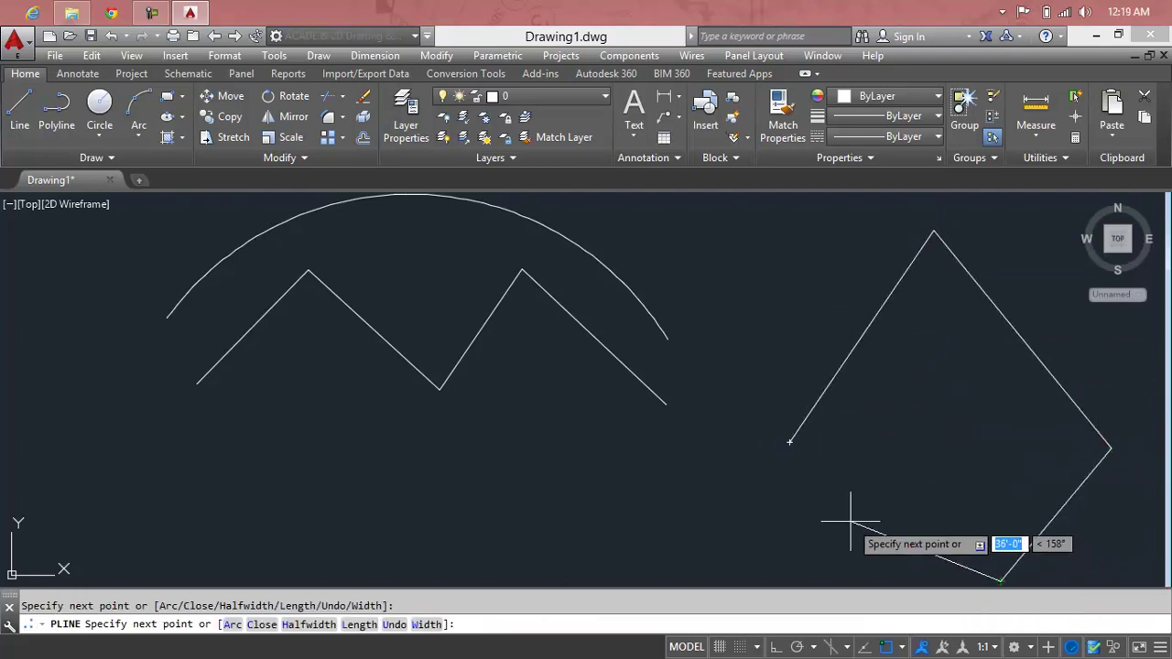
{"action": "type", "text": "c"}
{"action": "key", "text": "Return"}
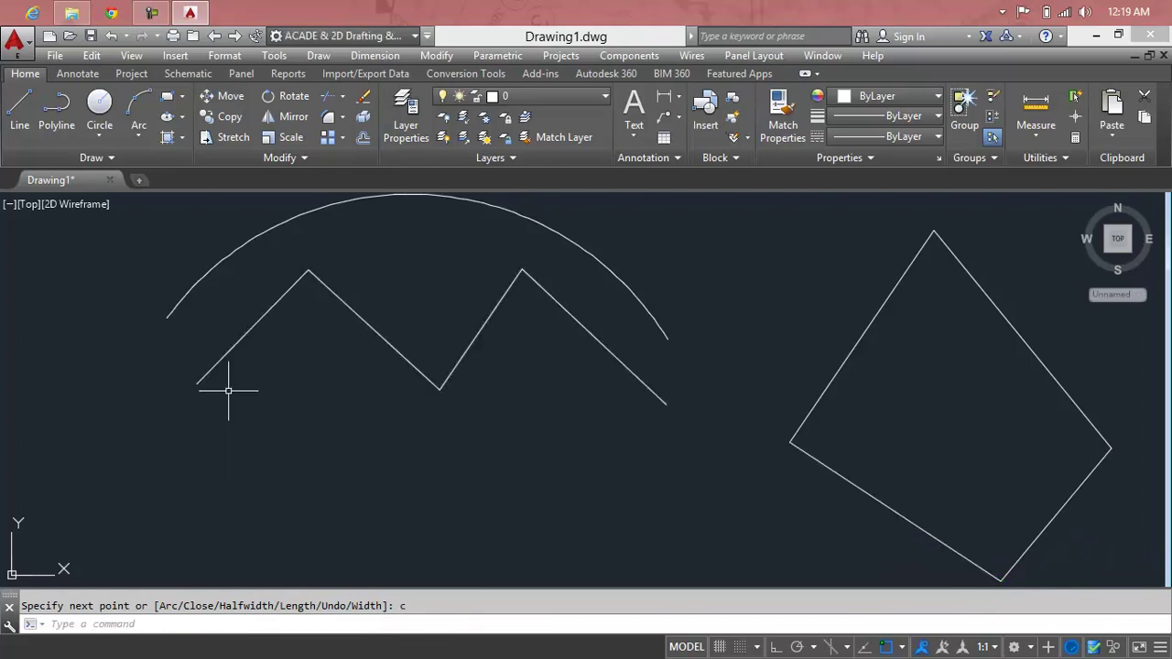
Step: Place small circles at the left ends of the zigzag, the arc and the diamond
{"action": "type", "text": "c"}
{"action": "key", "text": "Return"}
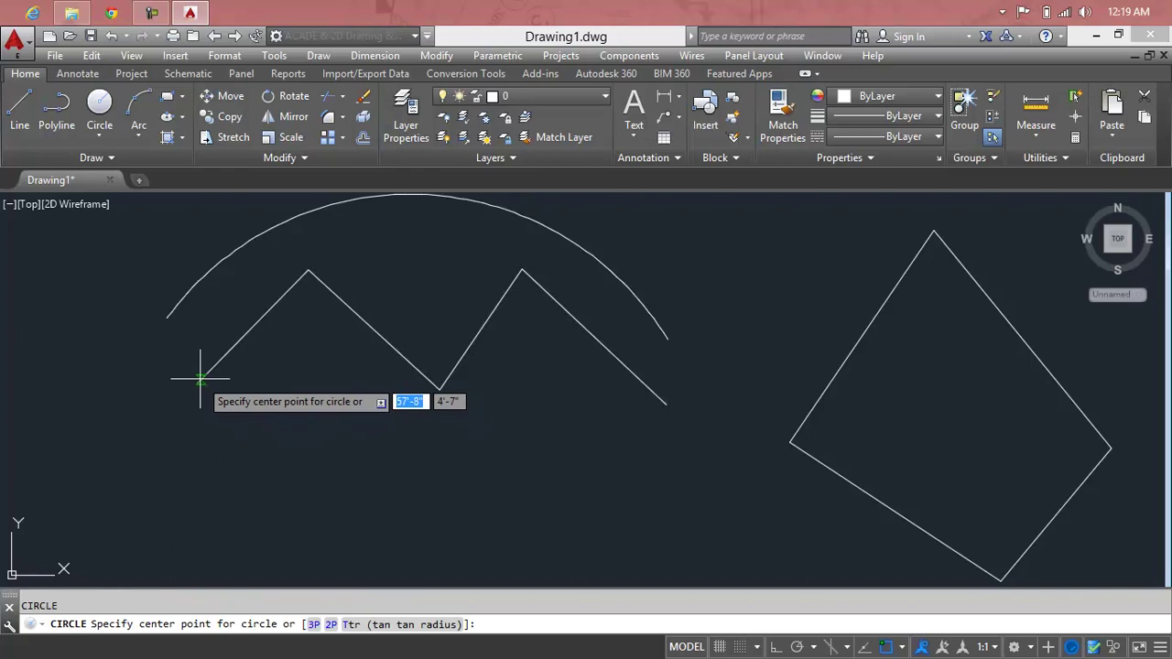
{"action": "left_click", "coordinate": [197, 383]}
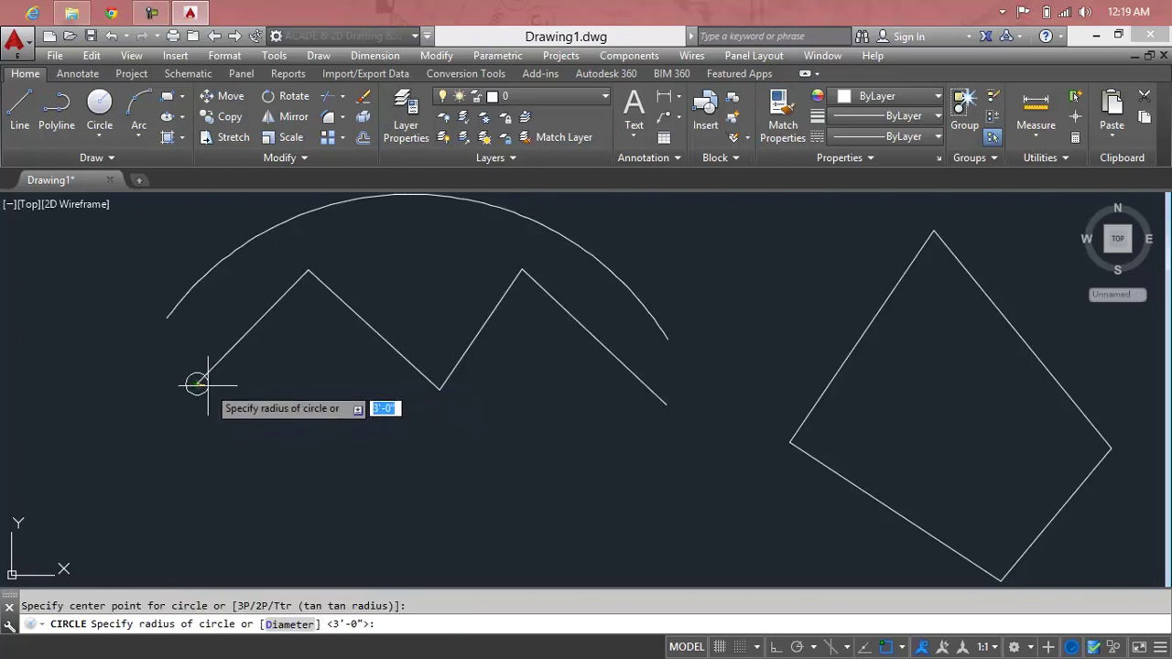
{"action": "left_click", "coordinate": [208, 384]}
{"action": "key", "text": "Return"}
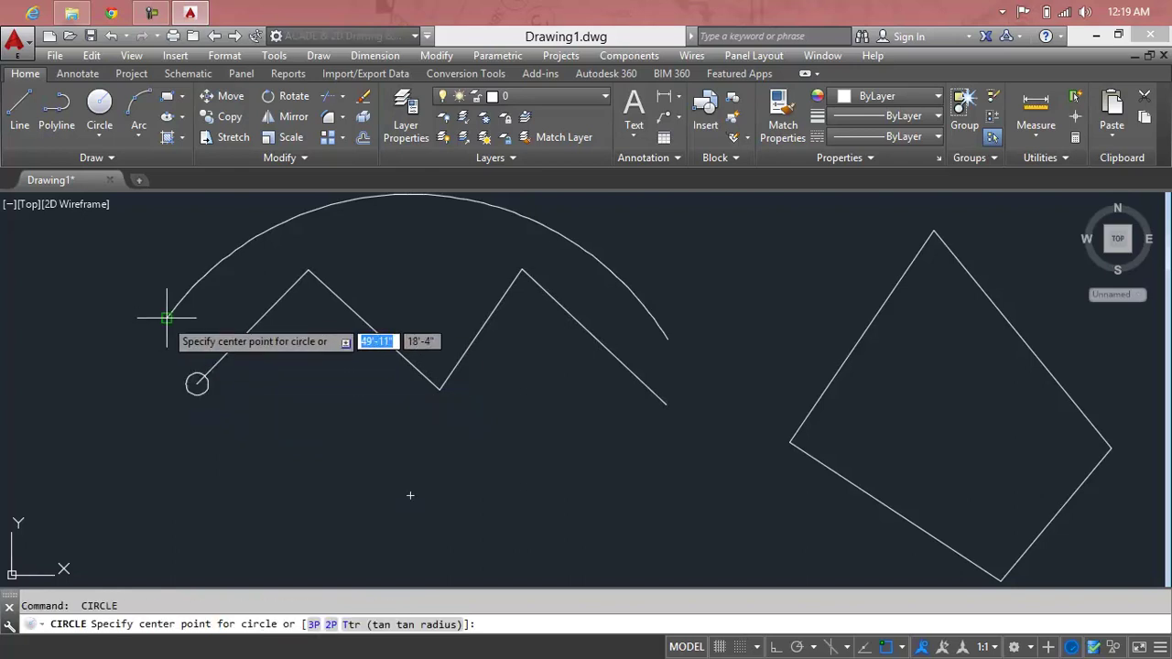
{"action": "left_click", "coordinate": [166, 317]}
{"action": "left_click", "coordinate": [178, 318]}
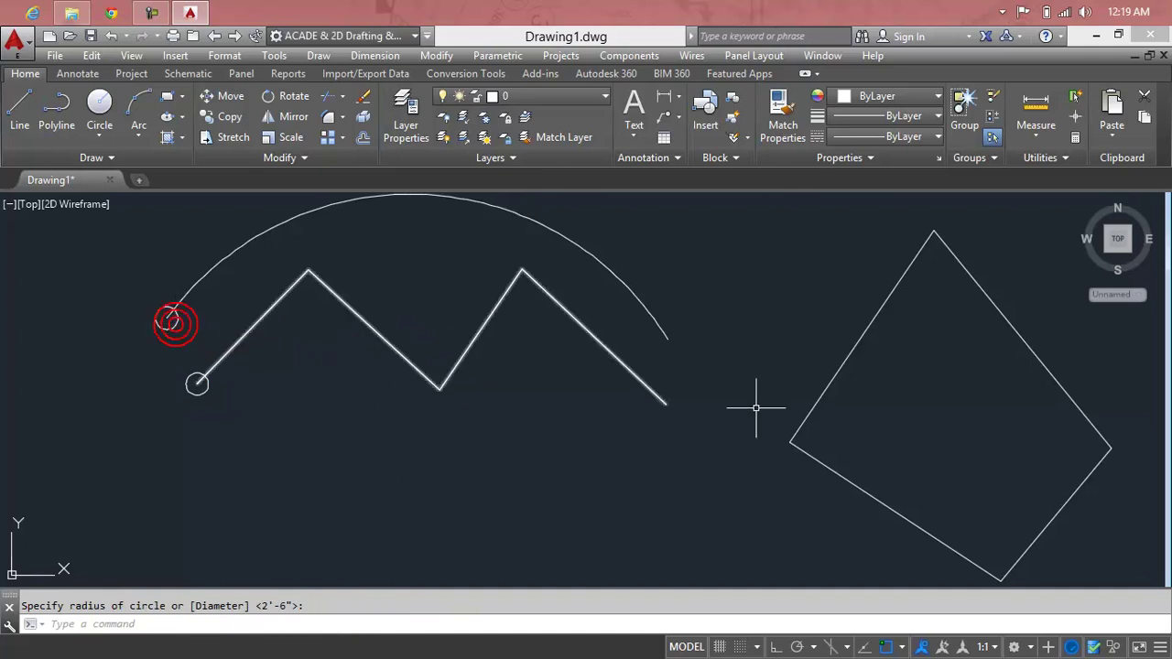
{"action": "key", "text": "Return"}
{"action": "left_click", "coordinate": [789, 443]}
{"action": "left_click", "coordinate": [801, 448]}
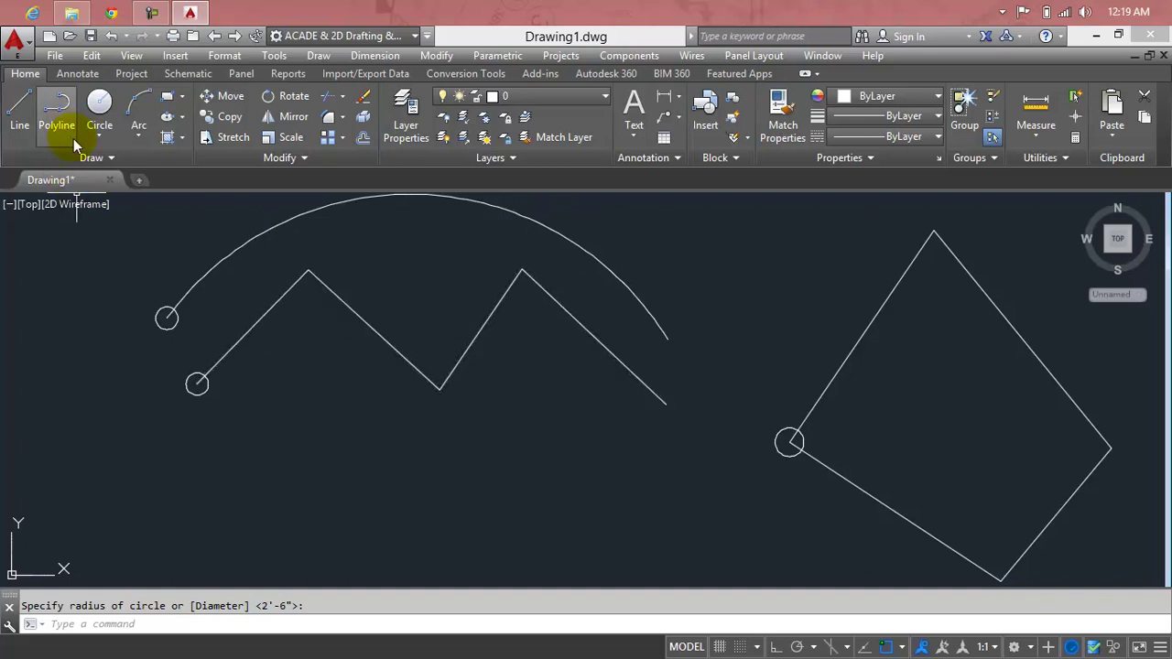
Step: Draw a four-point fit spline as a wavy curve below the zigzag
{"action": "left_click", "coordinate": [91, 159]}
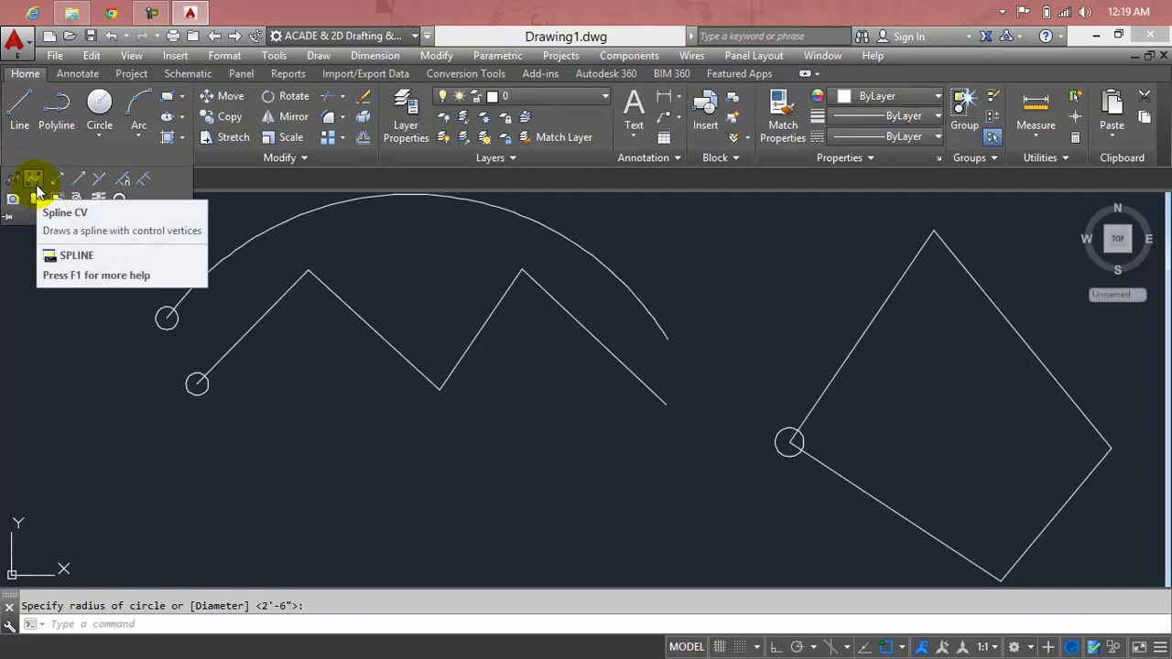
{"action": "left_click", "coordinate": [12, 179]}
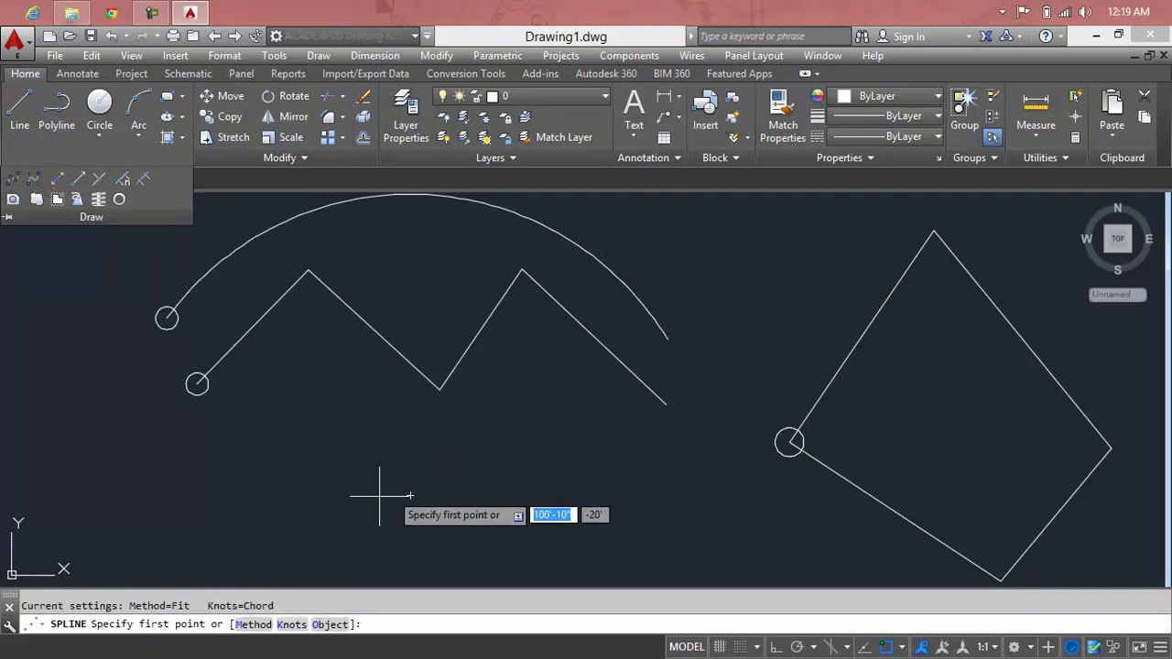
{"action": "left_click", "coordinate": [262, 552]}
{"action": "left_click", "coordinate": [325, 428]}
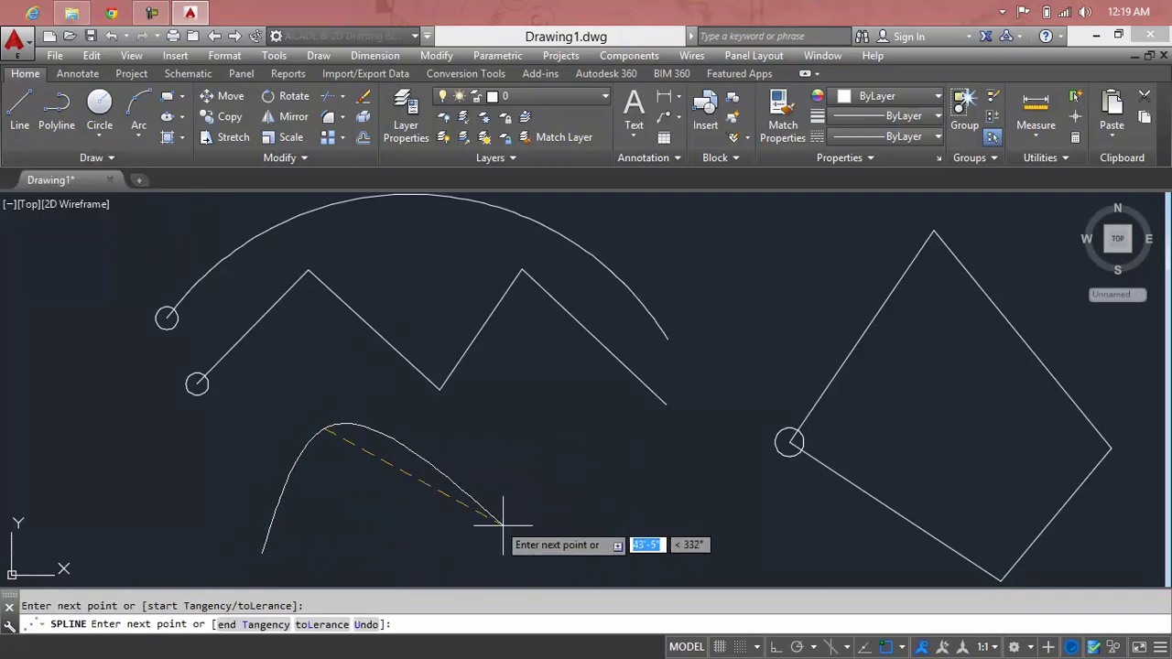
{"action": "left_click", "coordinate": [551, 555]}
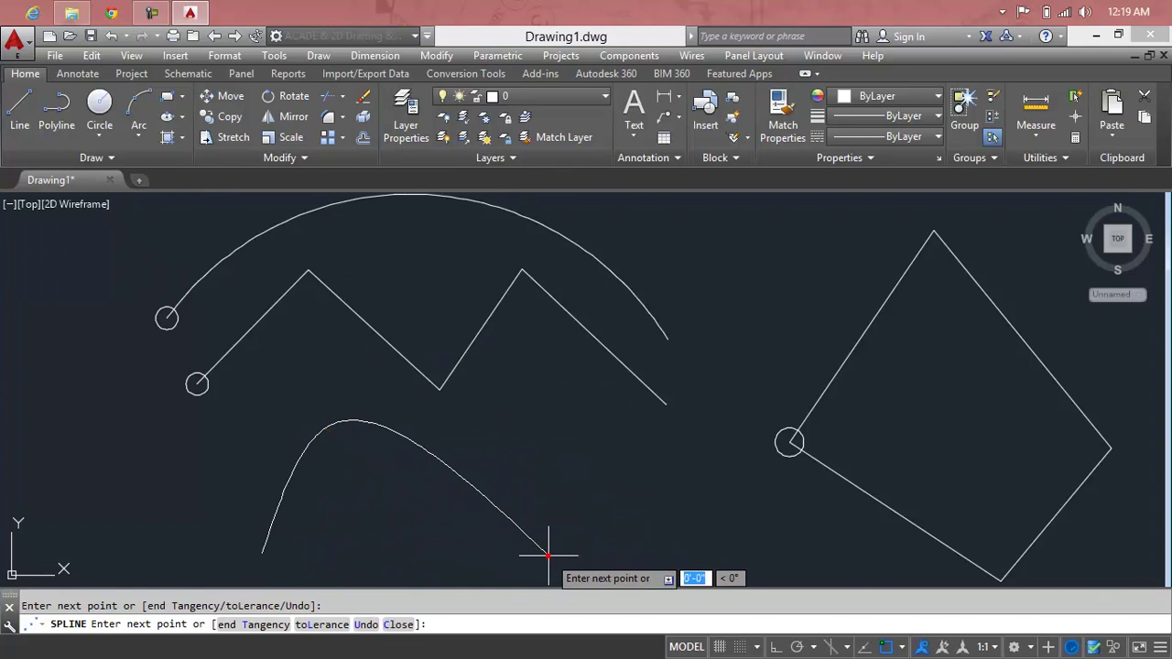
{"action": "left_click", "coordinate": [702, 419]}
{"action": "key", "text": "Return"}
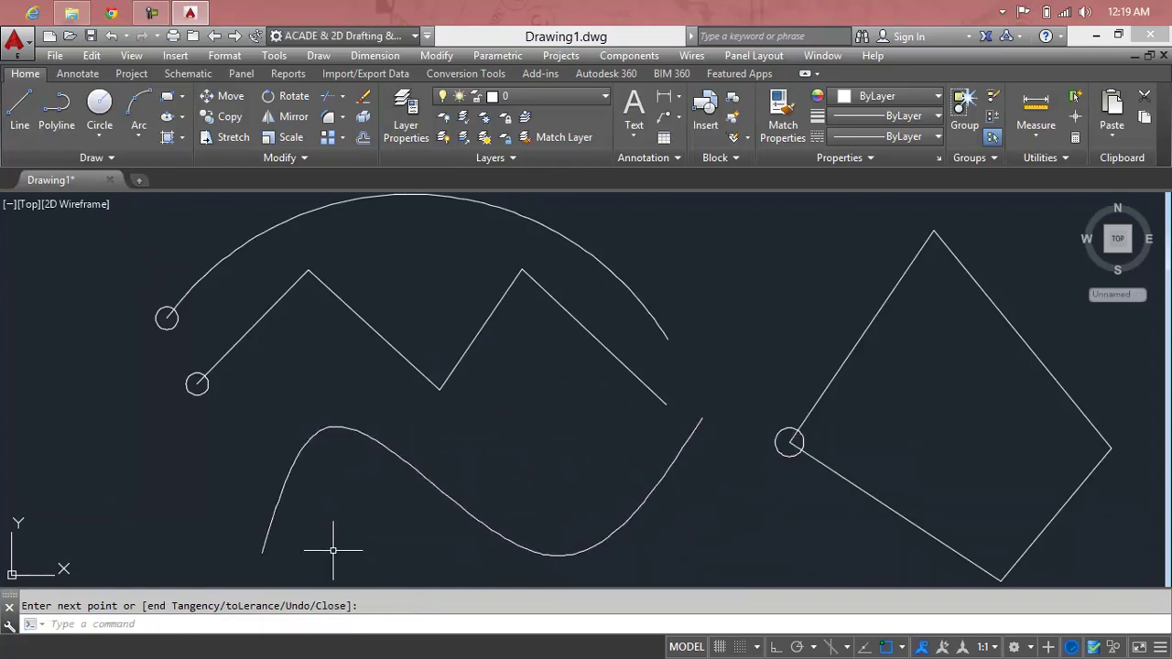
Step: Place a 3'-2" radius circle at the spline's lower-left start point
{"action": "type", "text": "c"}
{"action": "key", "text": "Return"}
{"action": "left_click", "coordinate": [263, 551]}
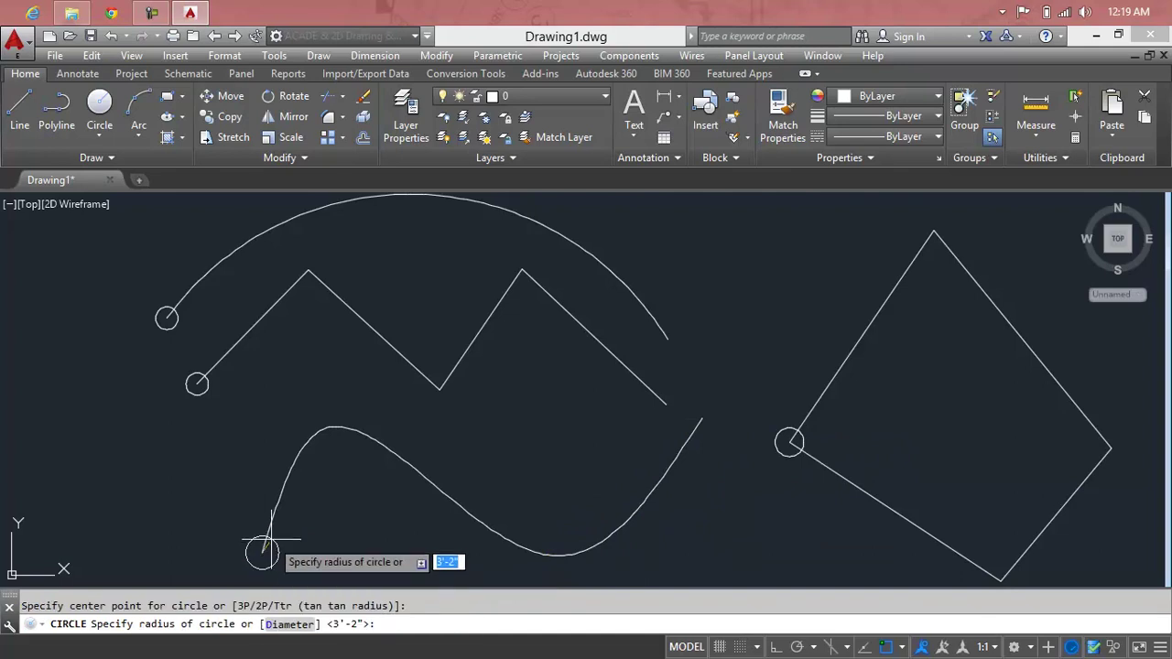
{"action": "key", "text": "Return"}
{"action": "key", "text": "Escape"}
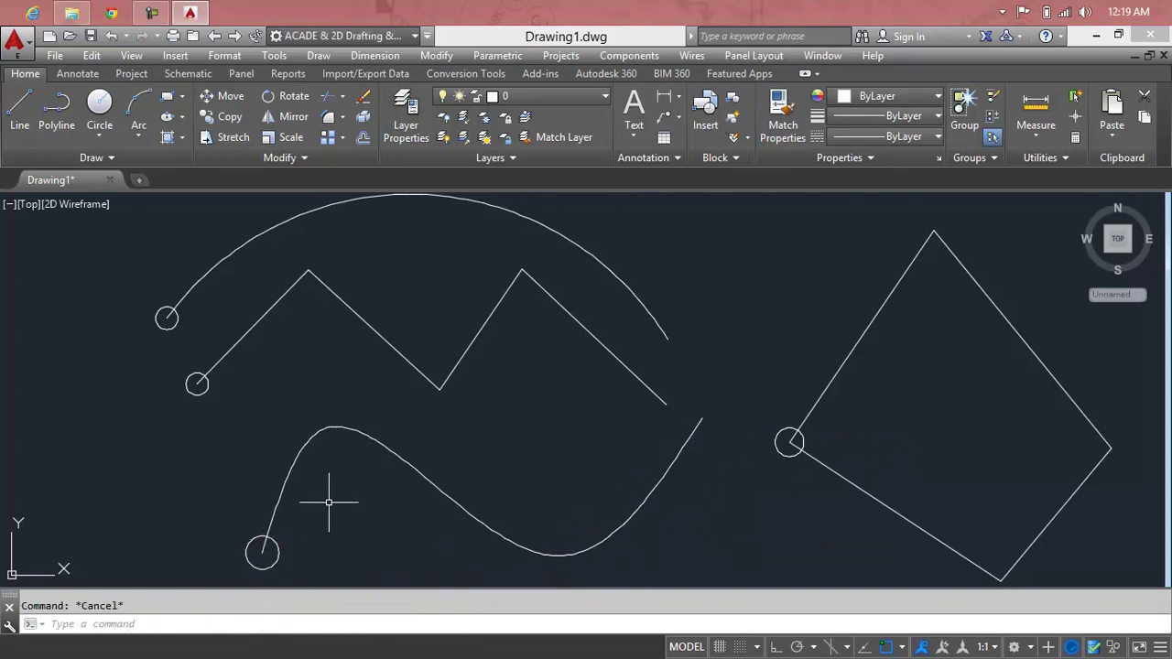
{"action": "left_click", "coordinate": [344, 138]}
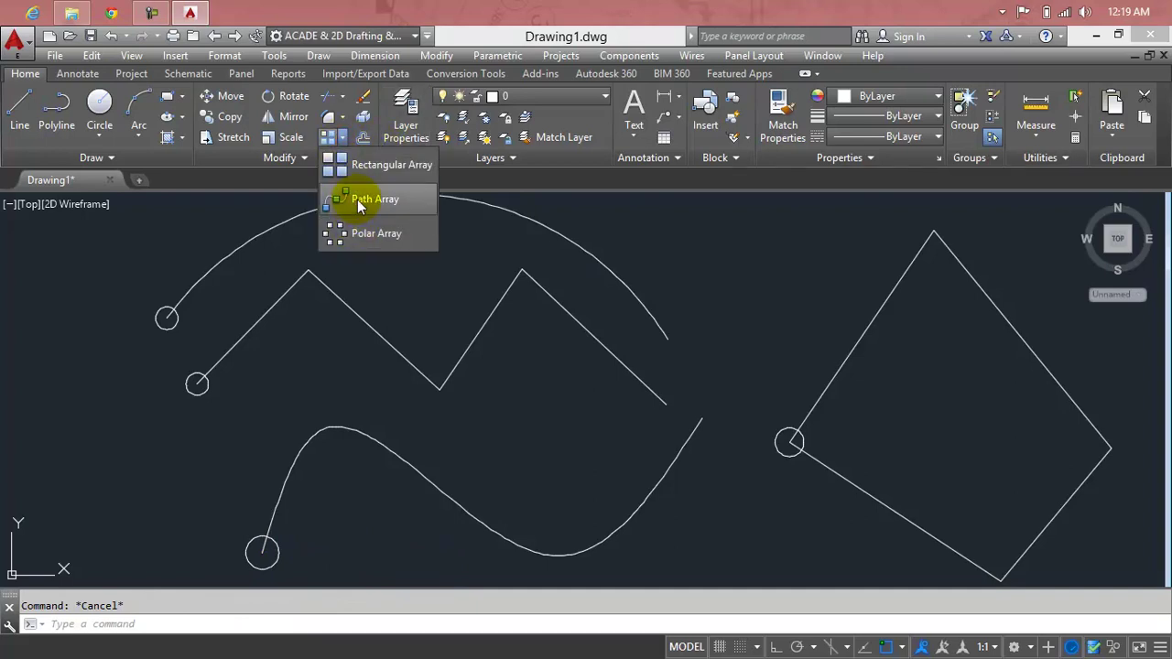
Step: Path-array the small circle along the large arc, giving 18 evenly spaced circles
{"action": "left_click", "coordinate": [357, 199]}
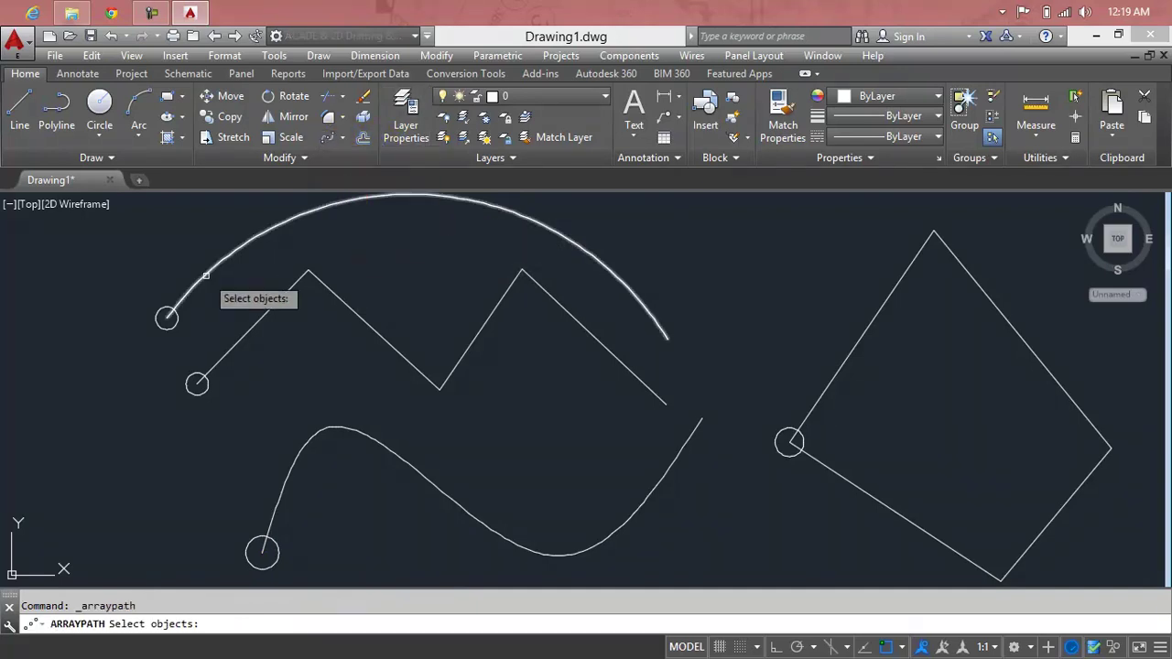
{"action": "key", "text": "Escape"}
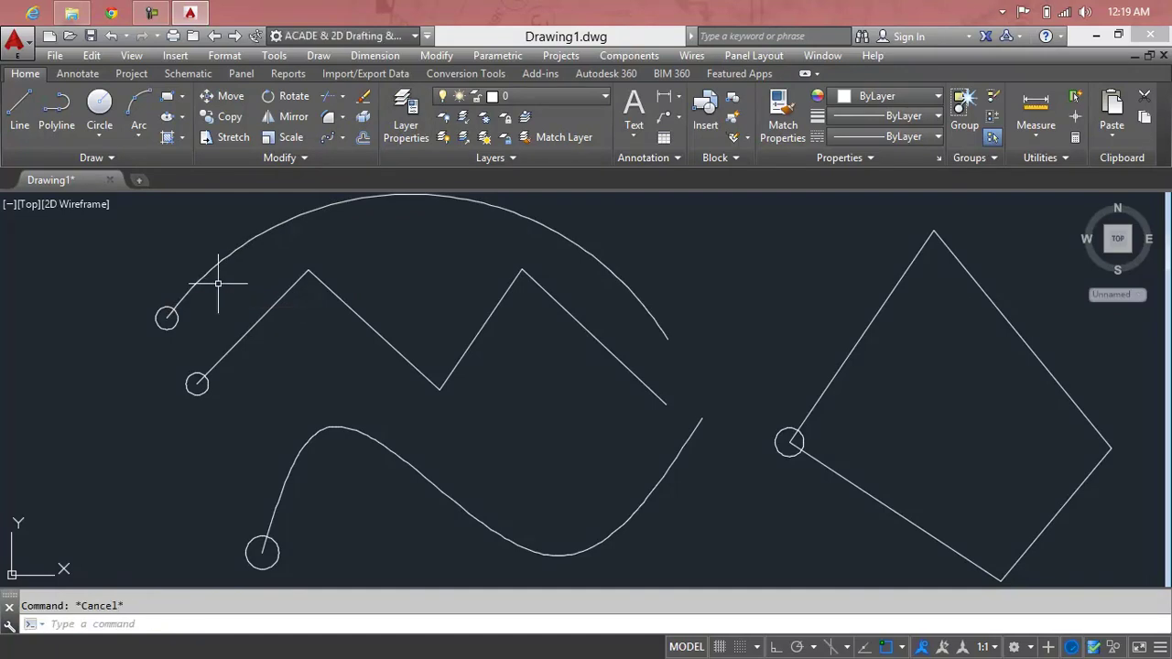
{"action": "type", "text": "ar"}
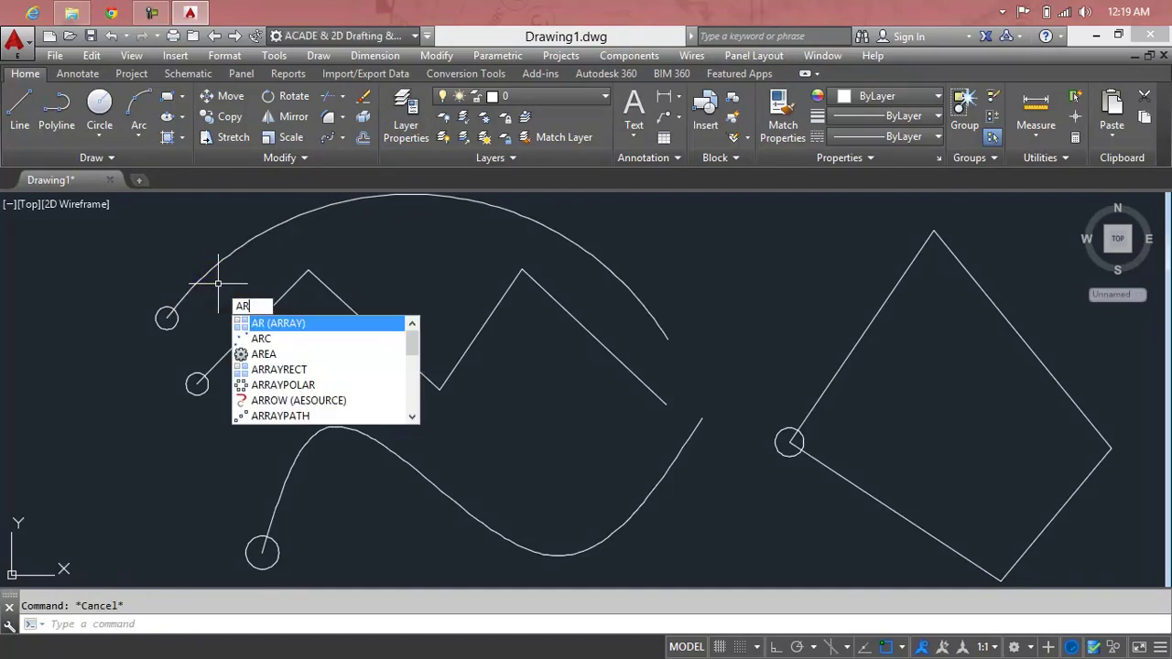
{"action": "key", "text": "Return"}
{"action": "left_click", "coordinate": [176, 314]}
{"action": "key", "text": "Return"}
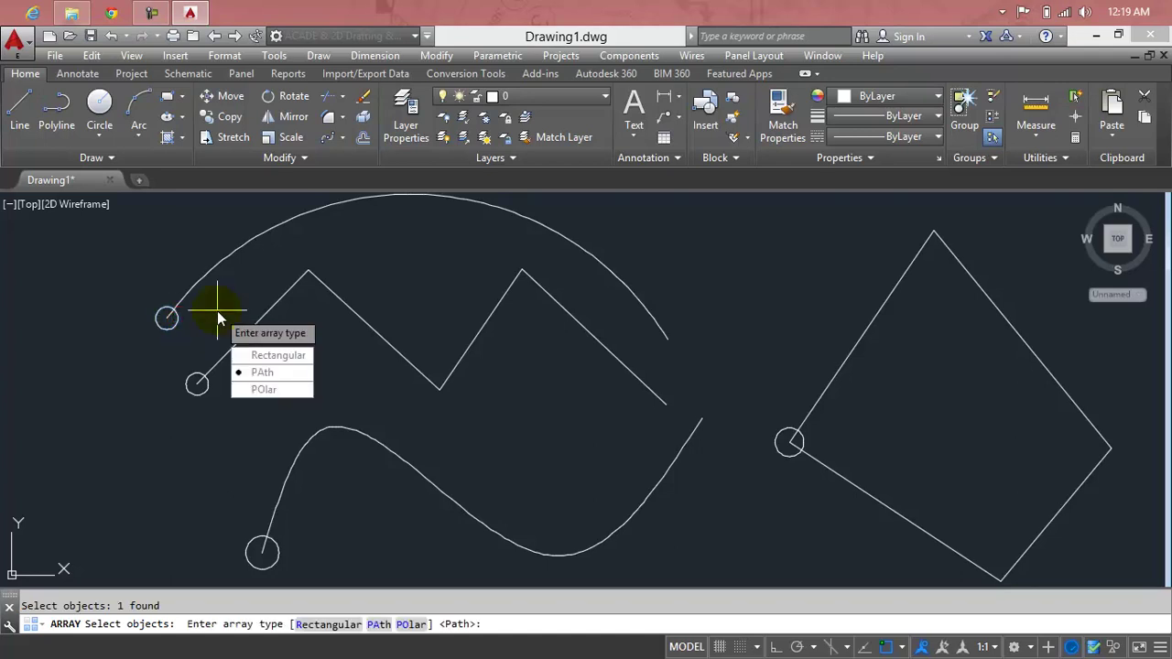
{"action": "left_click", "coordinate": [277, 374]}
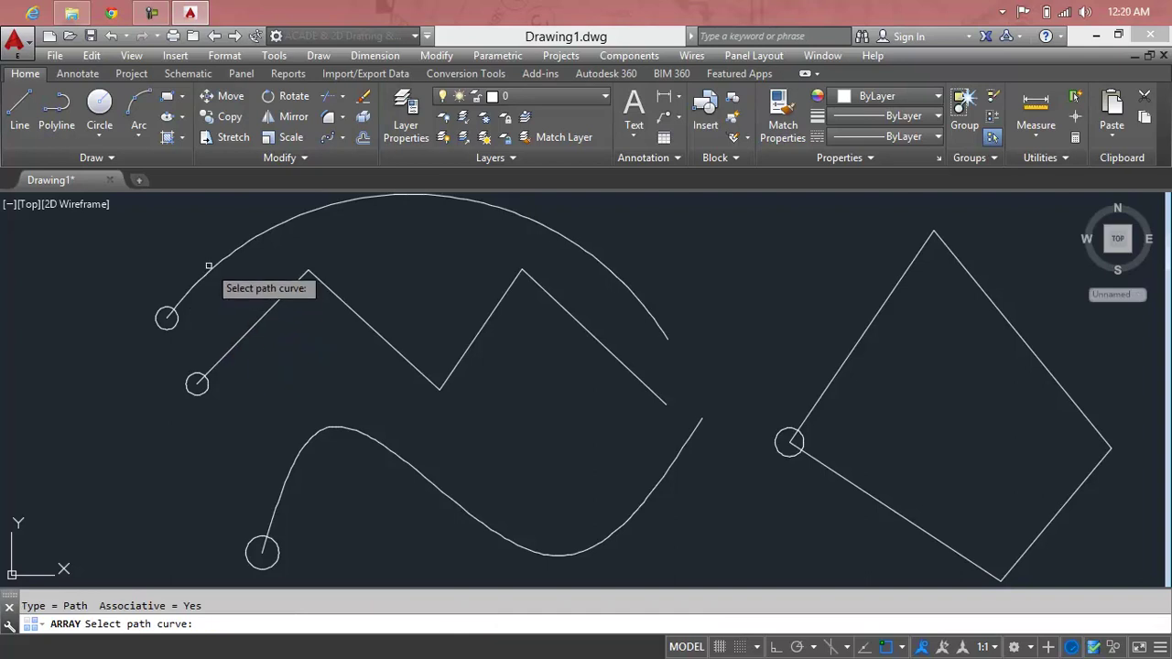
{"action": "left_click", "coordinate": [210, 270]}
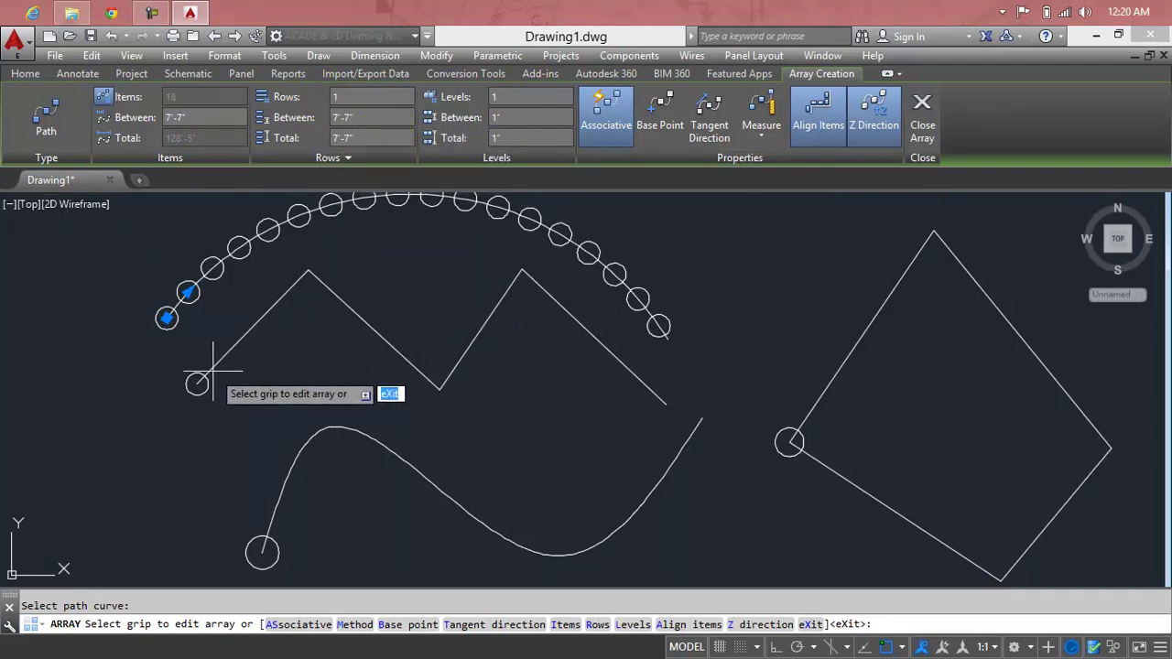
{"action": "key", "text": "Return"}
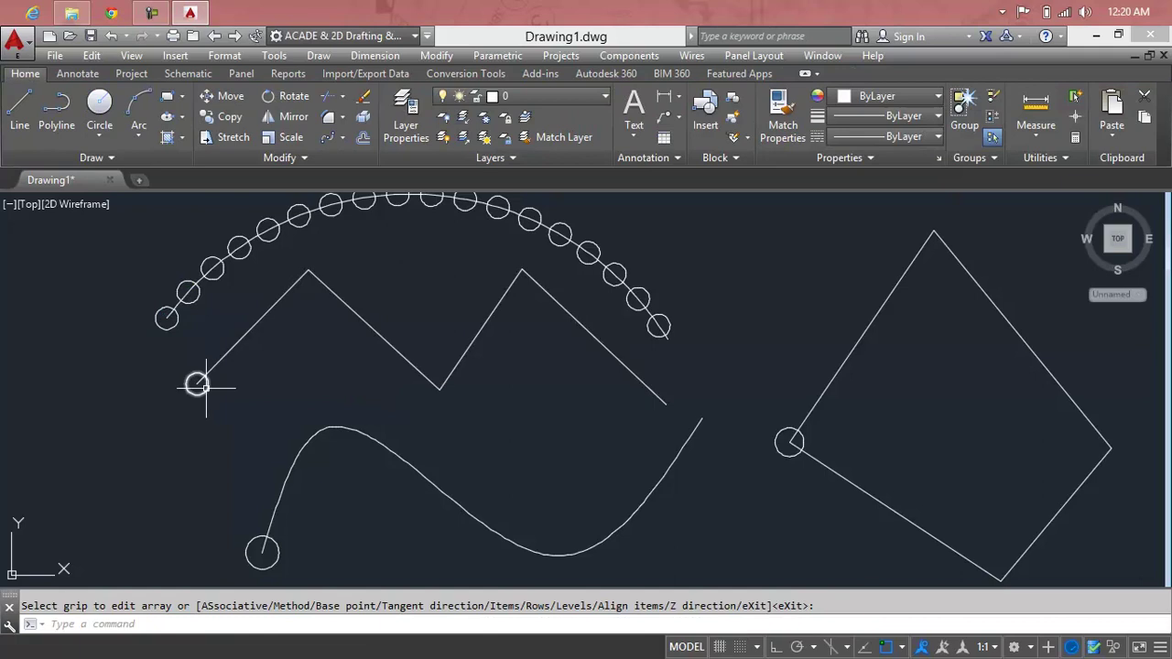
Step: Path-array the zigzag's start circle along the zigzag polyline
{"action": "type", "text": "ar"}
{"action": "key", "text": "Return"}
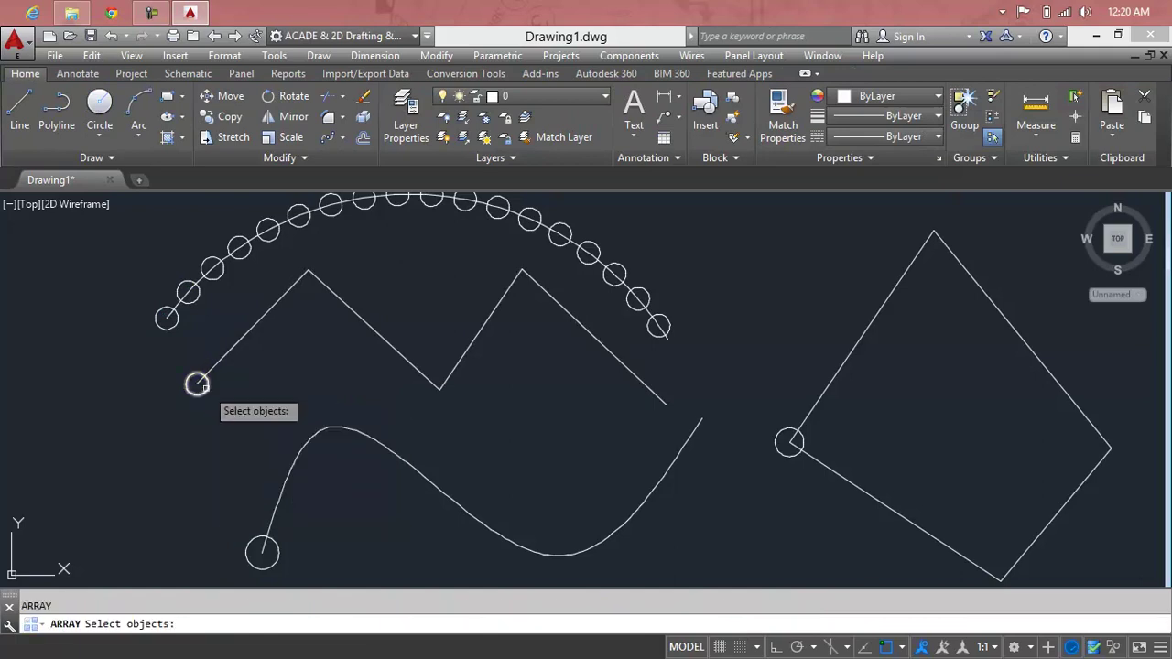
{"action": "left_click", "coordinate": [205, 386]}
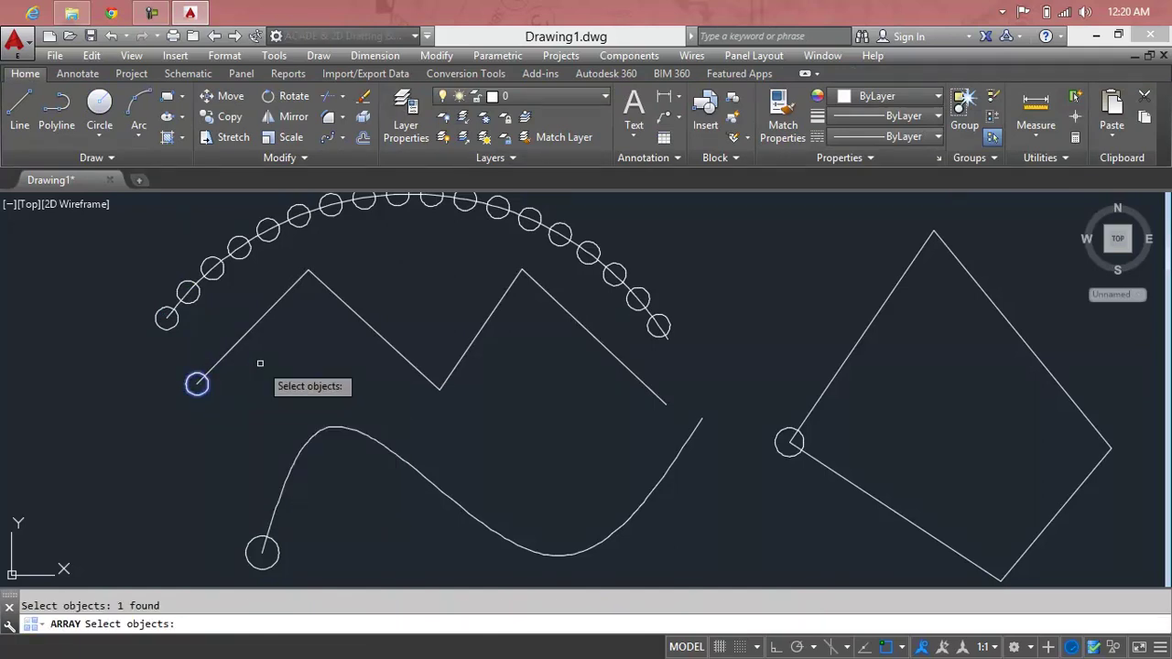
{"action": "right_click", "coordinate": [260, 363]}
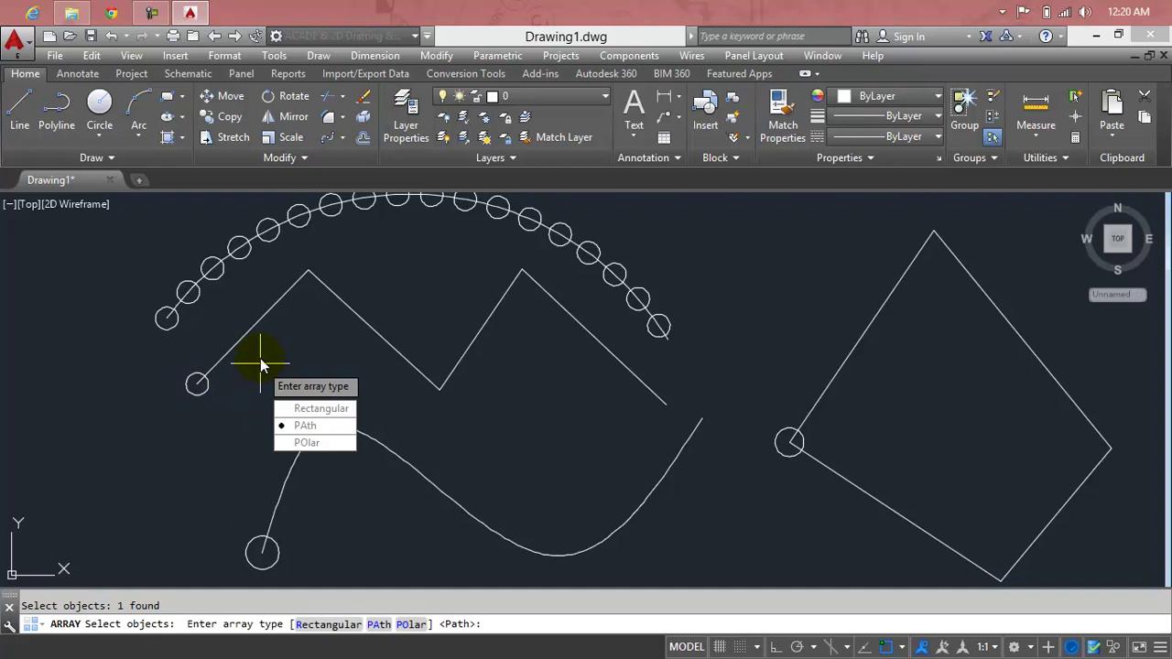
{"action": "left_click", "coordinate": [289, 425]}
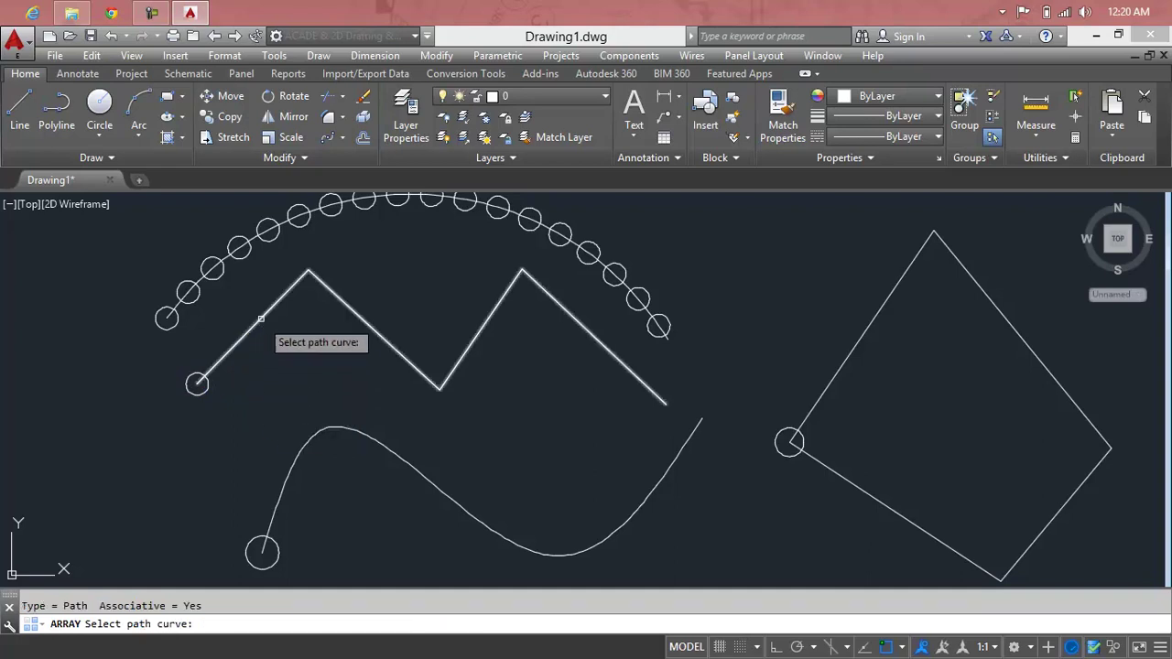
{"action": "left_click", "coordinate": [260, 318]}
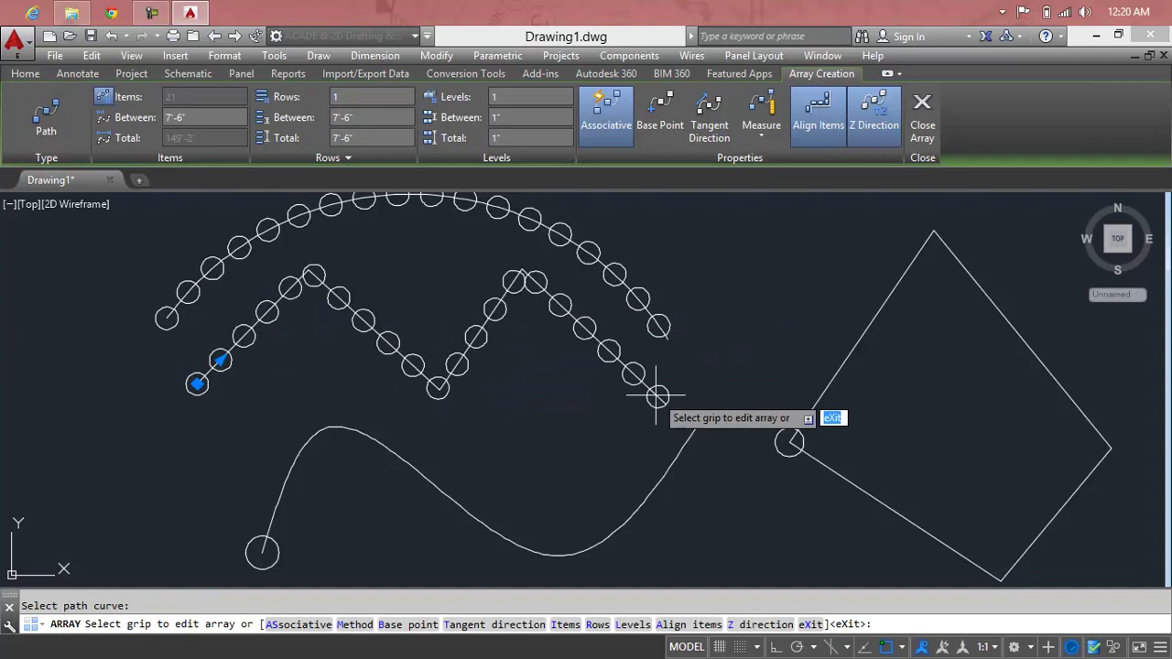
{"action": "left_click", "coordinate": [304, 488]}
{"action": "key", "text": "Escape"}
{"action": "key", "text": "Escape"}
Step: Path-array the spline's start circle along the wavy spline, giving 13 circles
{"action": "type", "text": "ARRAY Select objects:"}
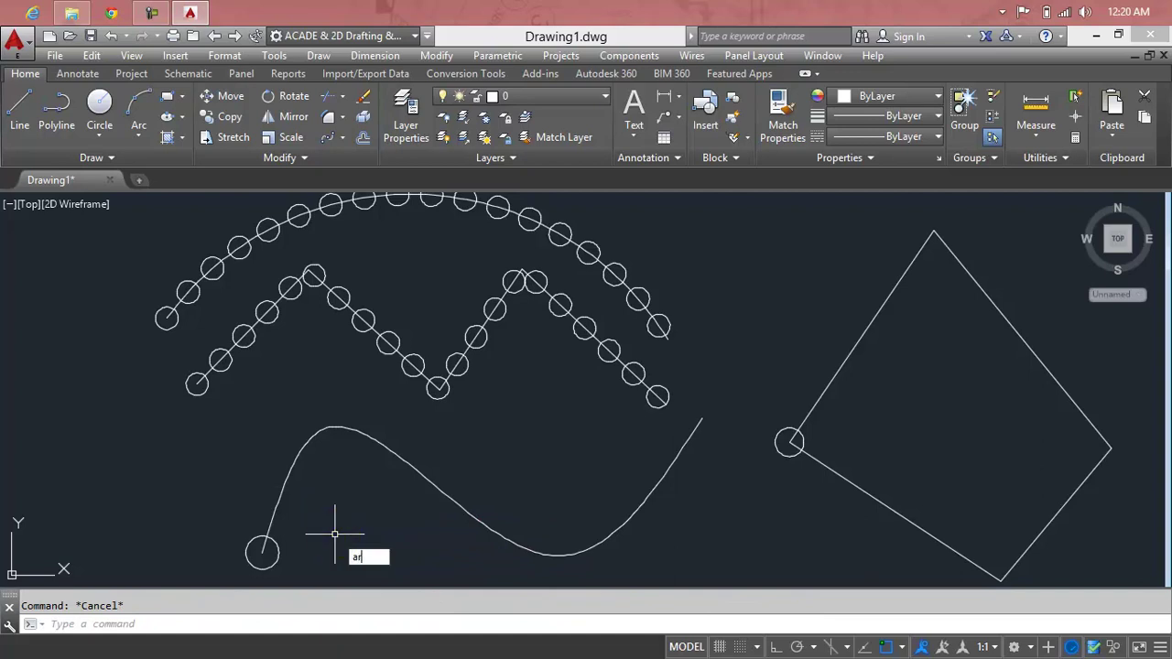
{"action": "left_click", "coordinate": [277, 544]}
{"action": "right_click", "coordinate": [320, 534]}
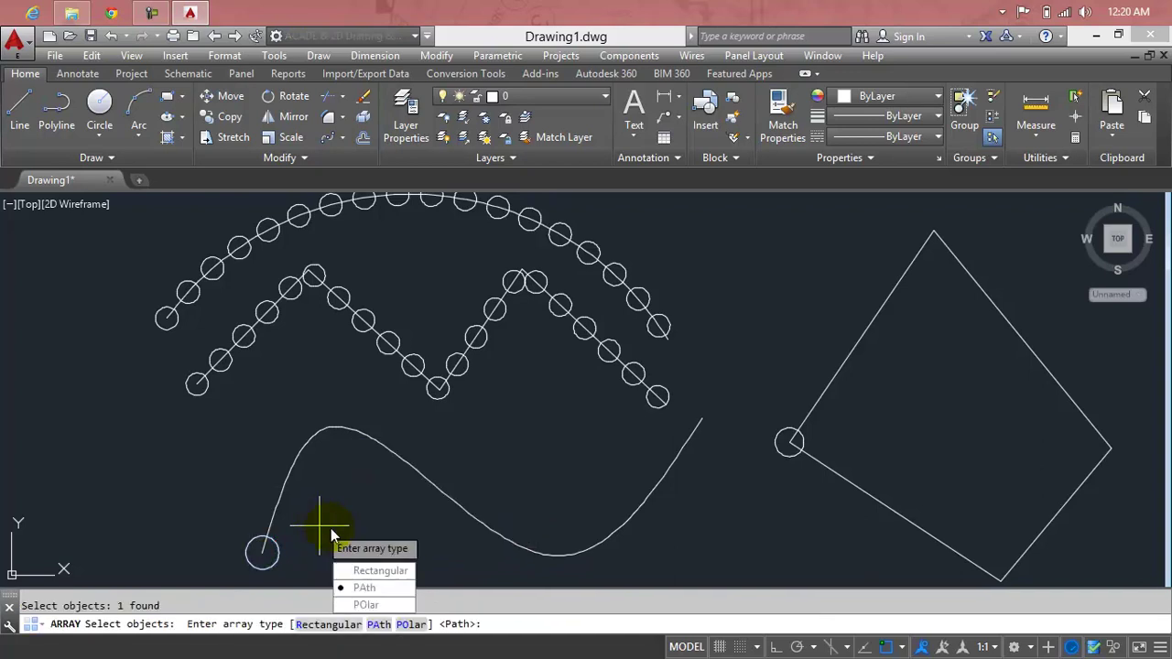
{"action": "left_click", "coordinate": [343, 586]}
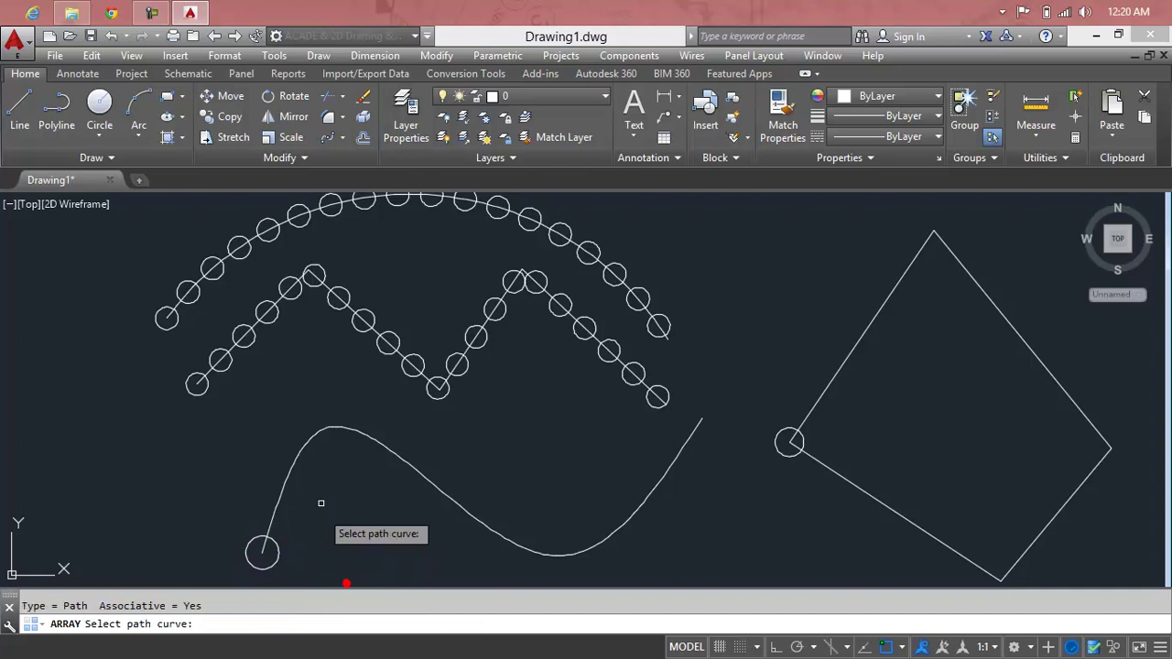
{"action": "left_click", "coordinate": [308, 441]}
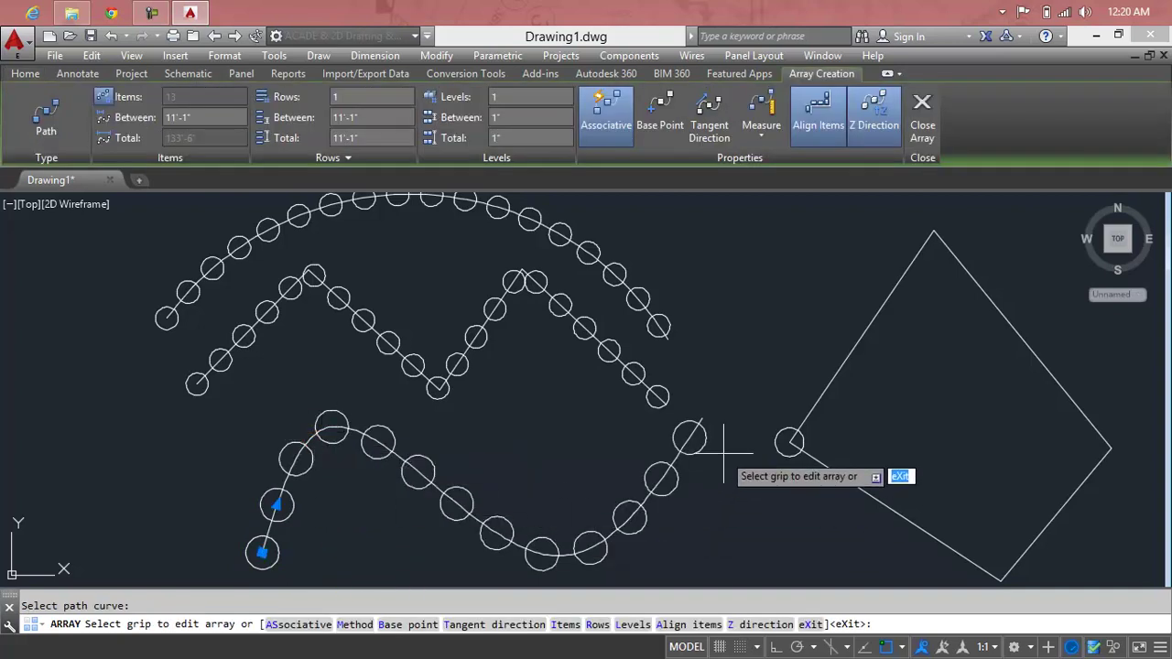
{"action": "key", "text": "Return"}
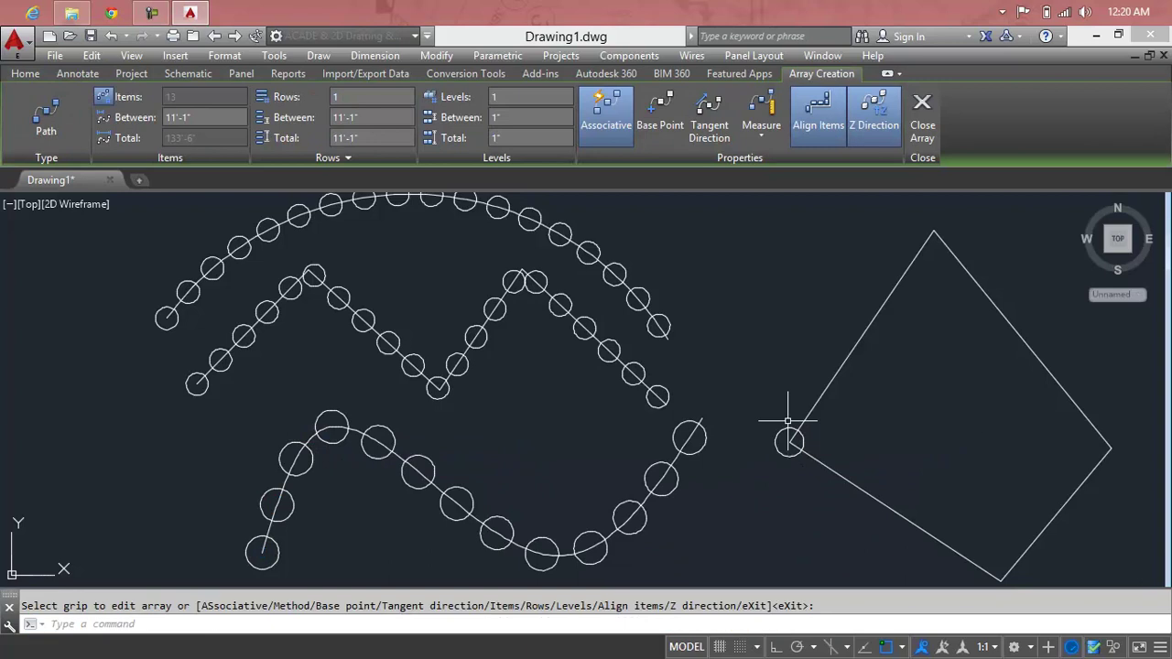
Step: Path-array the diamond's corner circle along the closed polyline (22 items), then view all four arrays
{"action": "type", "text": "ar"}
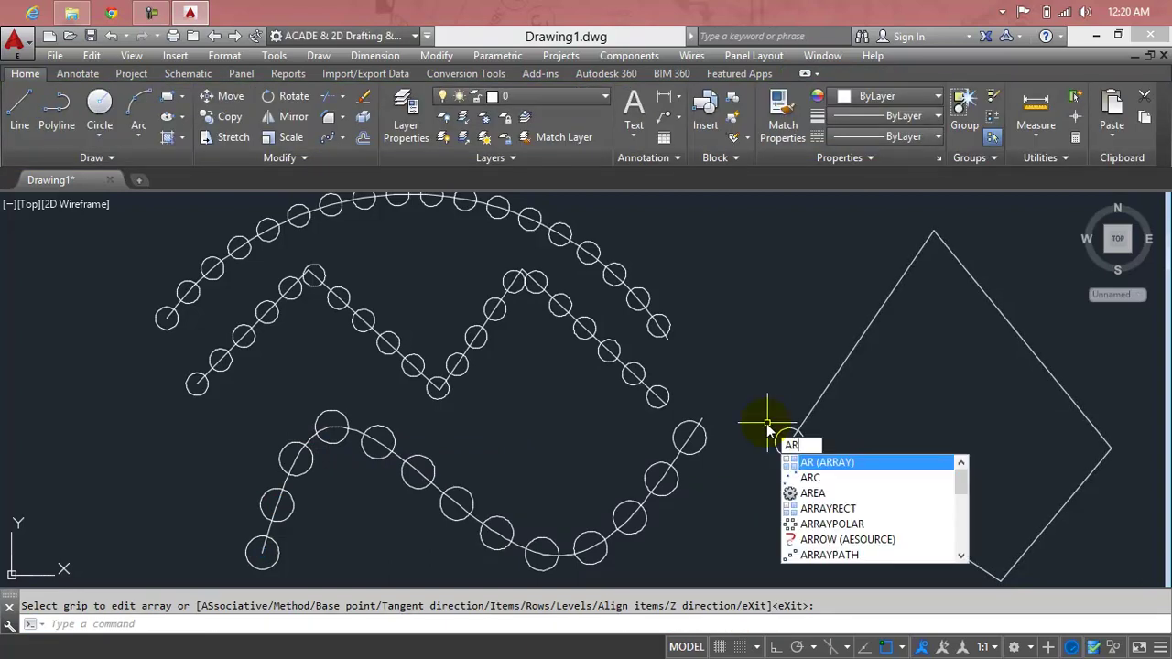
{"action": "key", "text": "Return"}
{"action": "left_click", "coordinate": [786, 442]}
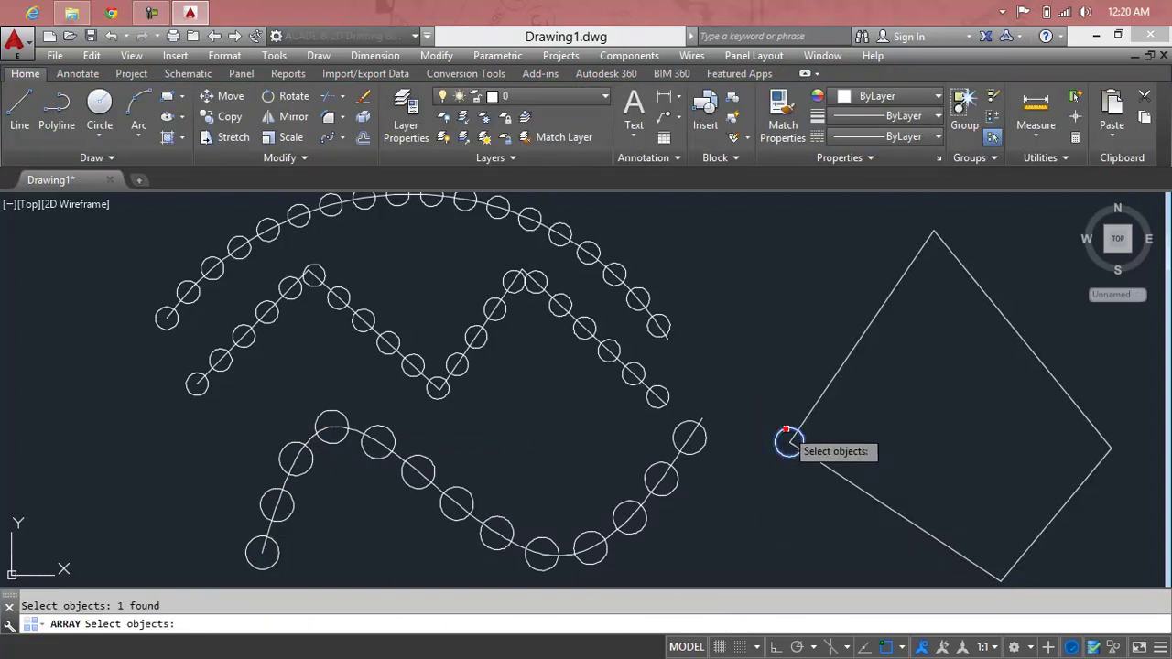
{"action": "right_click", "coordinate": [786, 394]}
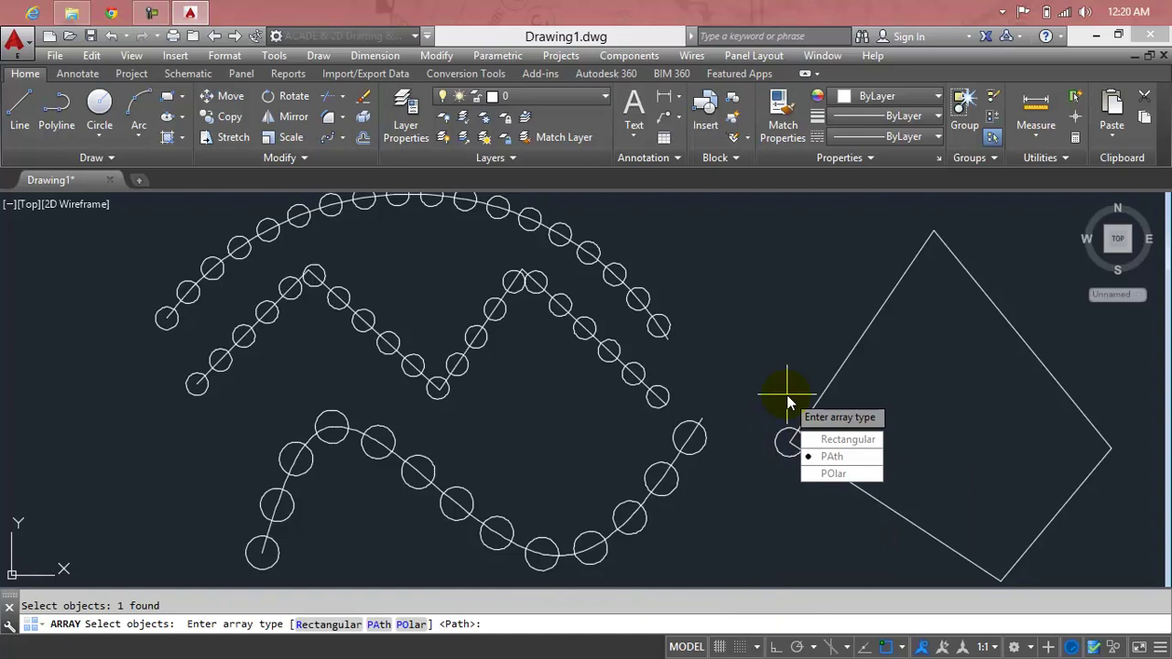
{"action": "left_click", "coordinate": [810, 455]}
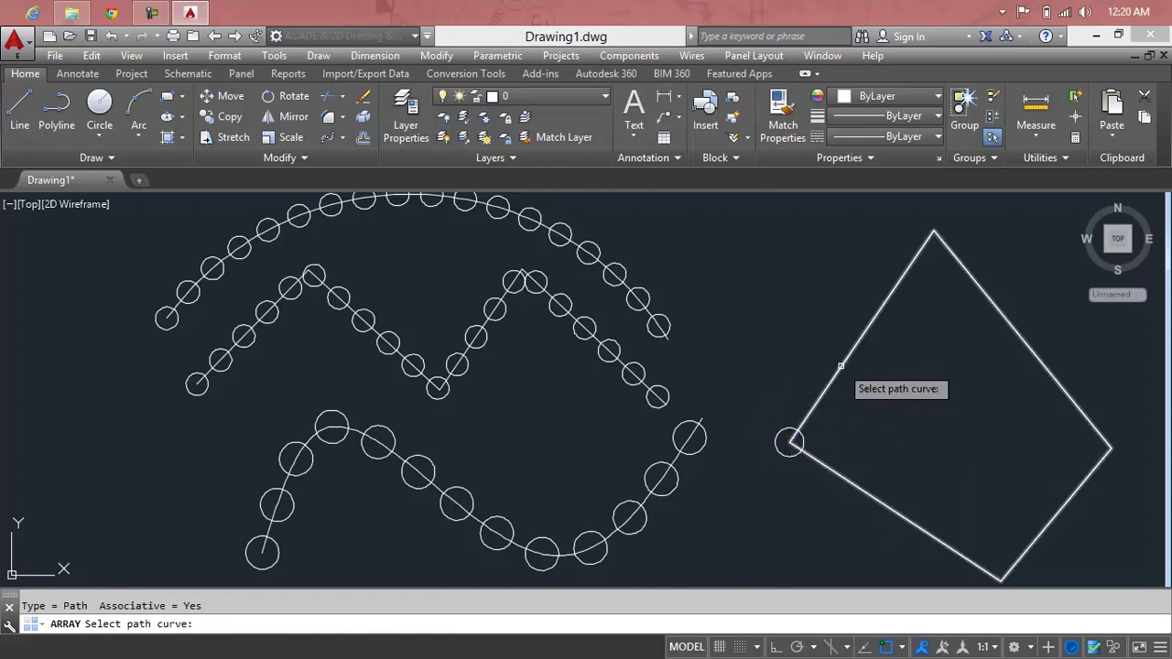
{"action": "left_click", "coordinate": [834, 369]}
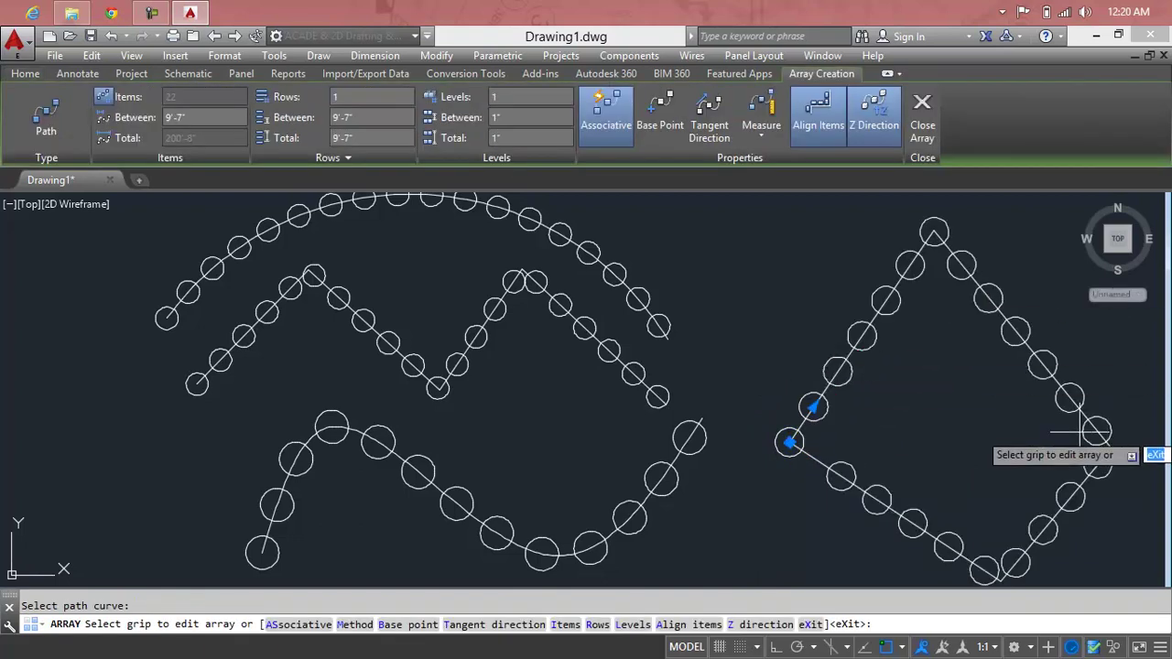
{"action": "scroll", "coordinate": [1081, 430], "scroll_direction": "down", "scroll_amount": 1}
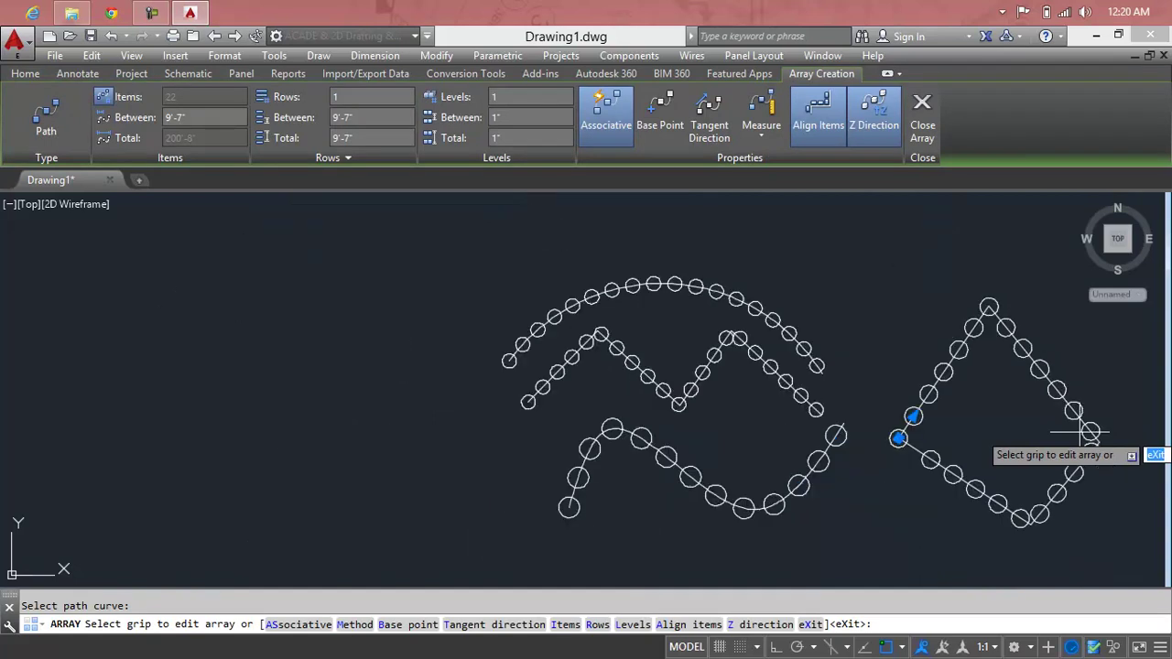
{"action": "scroll", "coordinate": [1066, 433], "scroll_direction": "down", "scroll_amount": 1}
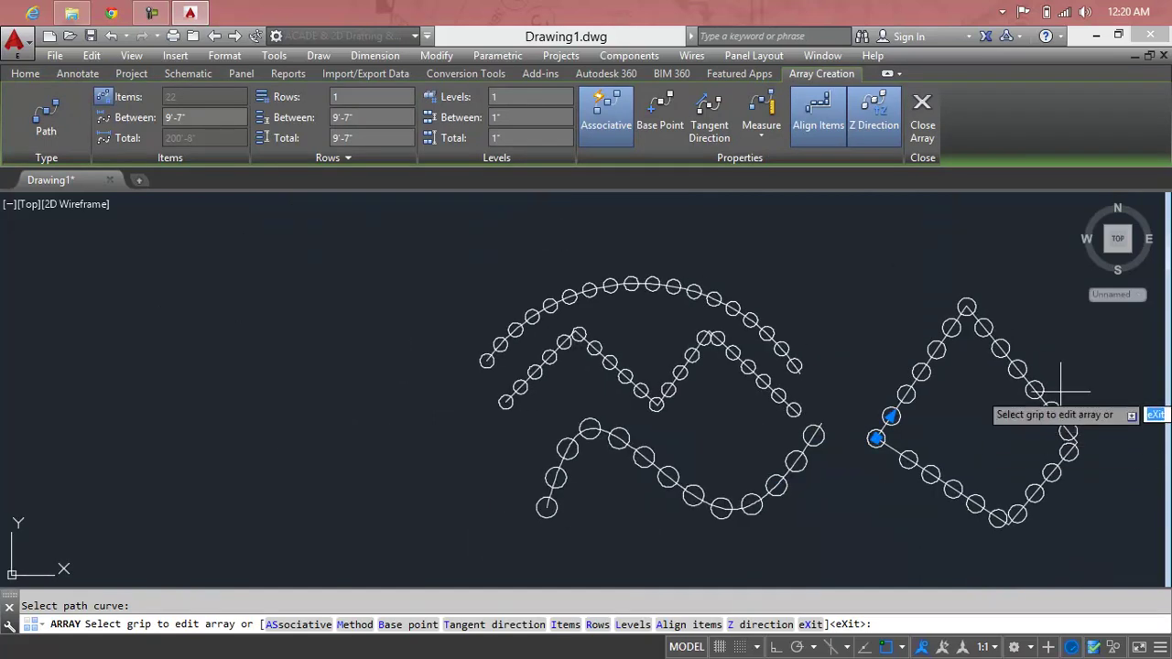
{"action": "middle_click_drag", "start_coordinate": [1040, 424], "coordinate": [781, 359]}
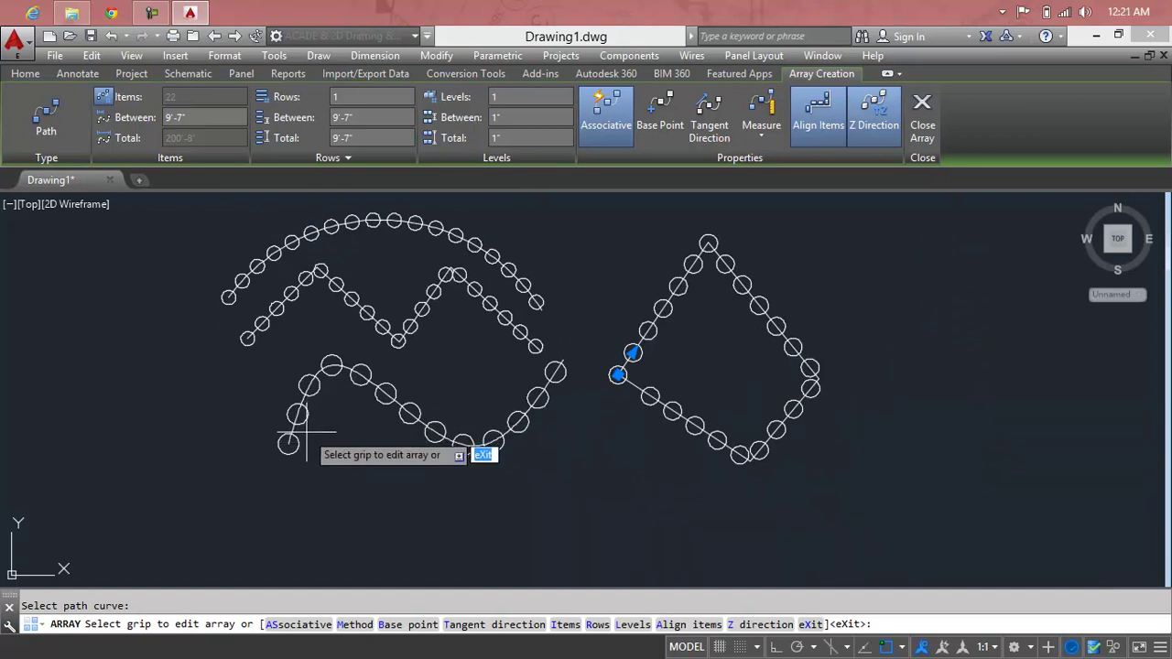
{"action": "left_click", "coordinate": [939, 401]}
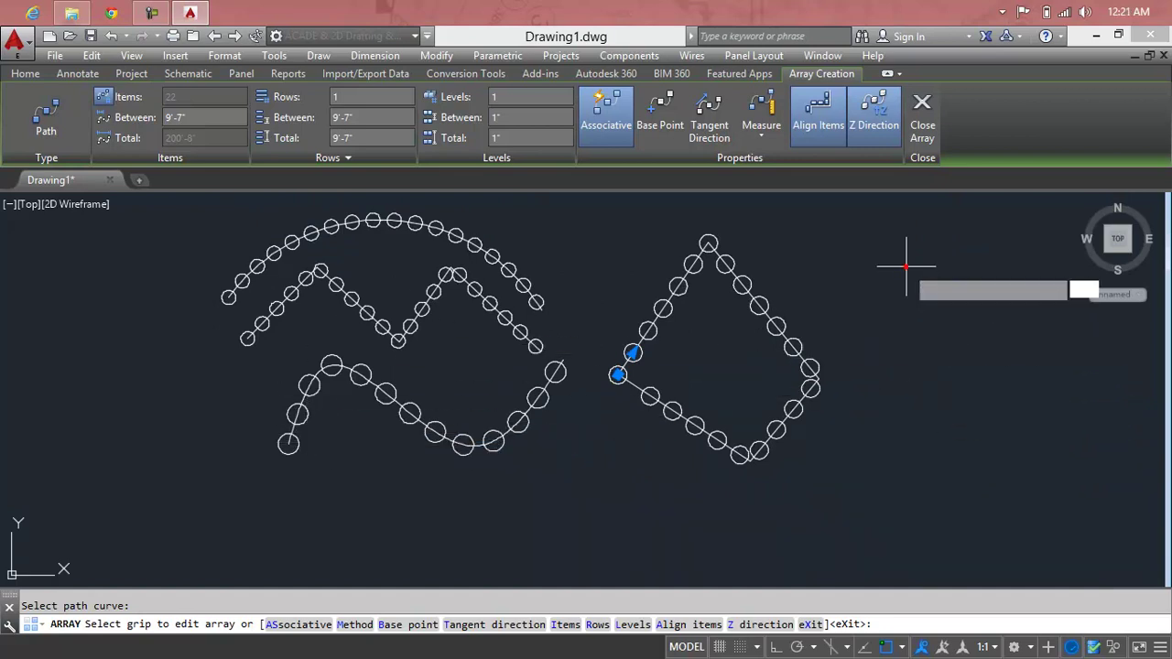
Step: Erase all eight objects, the four paths and their circle arrays, using a selection window
{"action": "key", "text": "Escape"}
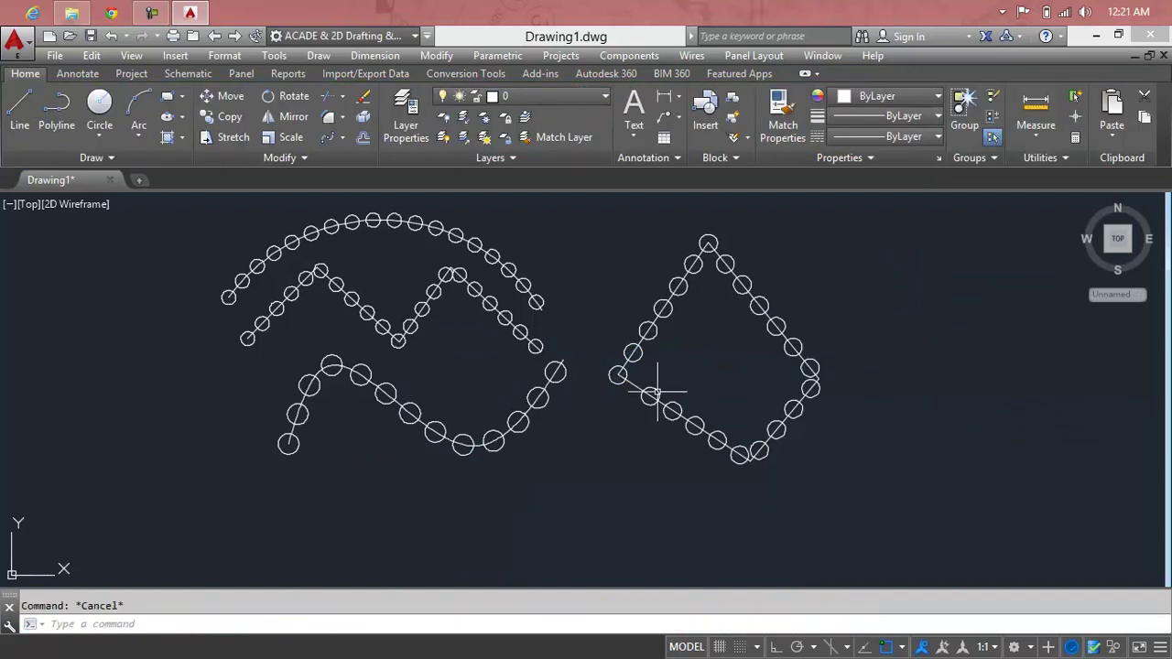
{"action": "left_click", "coordinate": [928, 249]}
{"action": "left_click", "coordinate": [395, 515]}
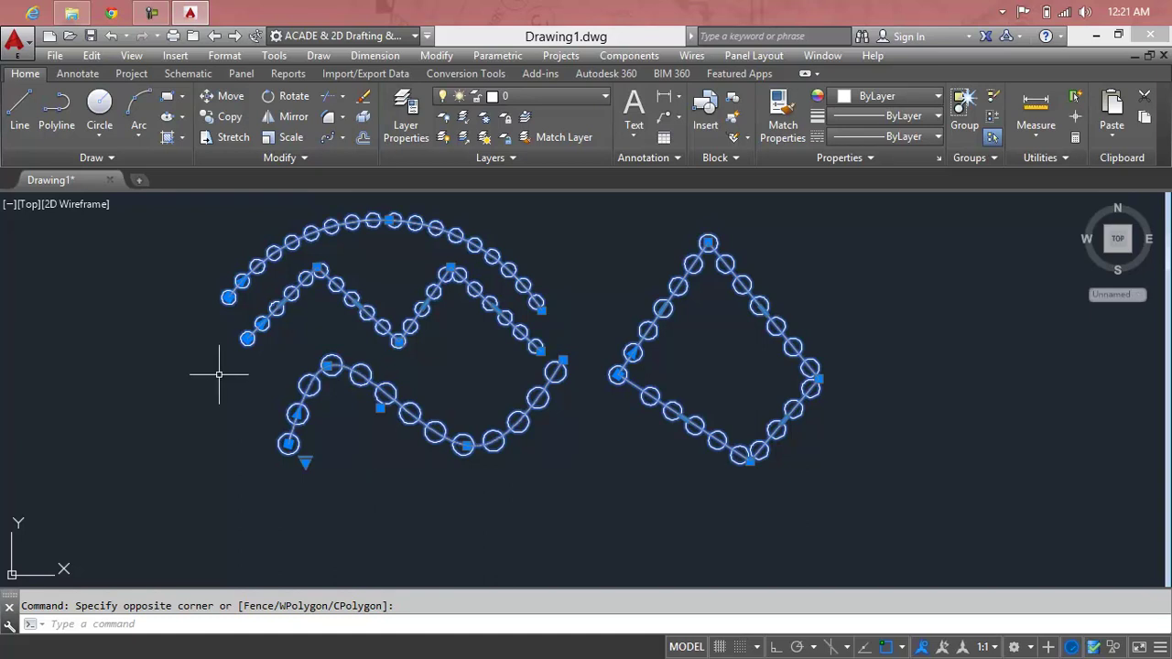
{"action": "key", "text": "Delete"}
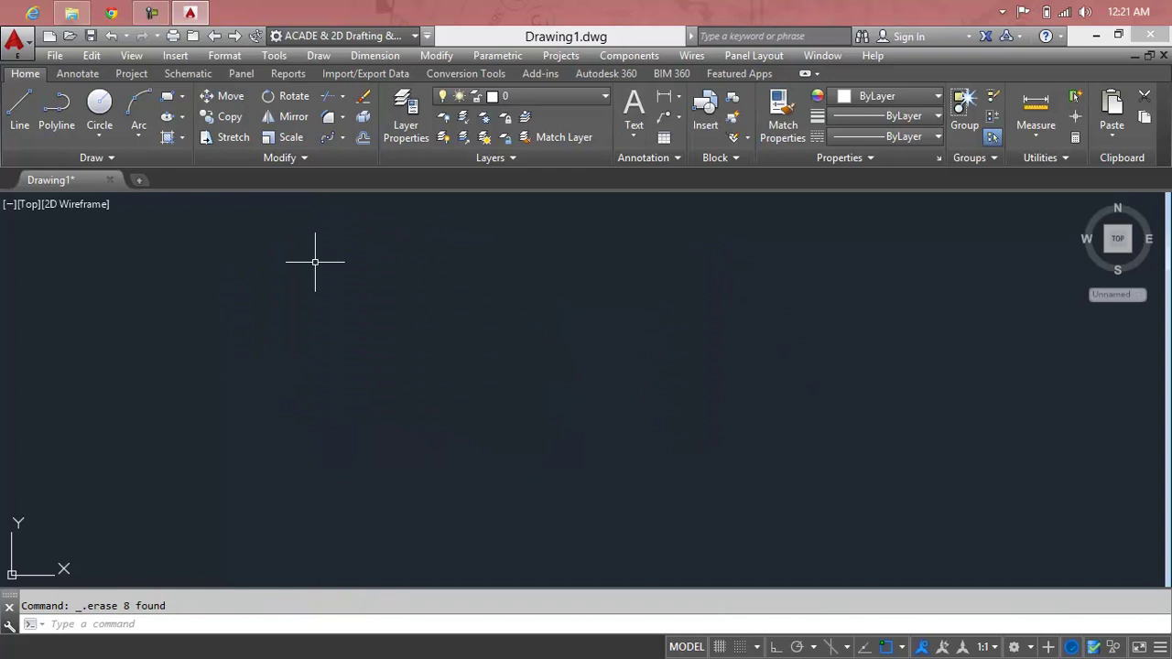
{"action": "left_click", "coordinate": [342, 137]}
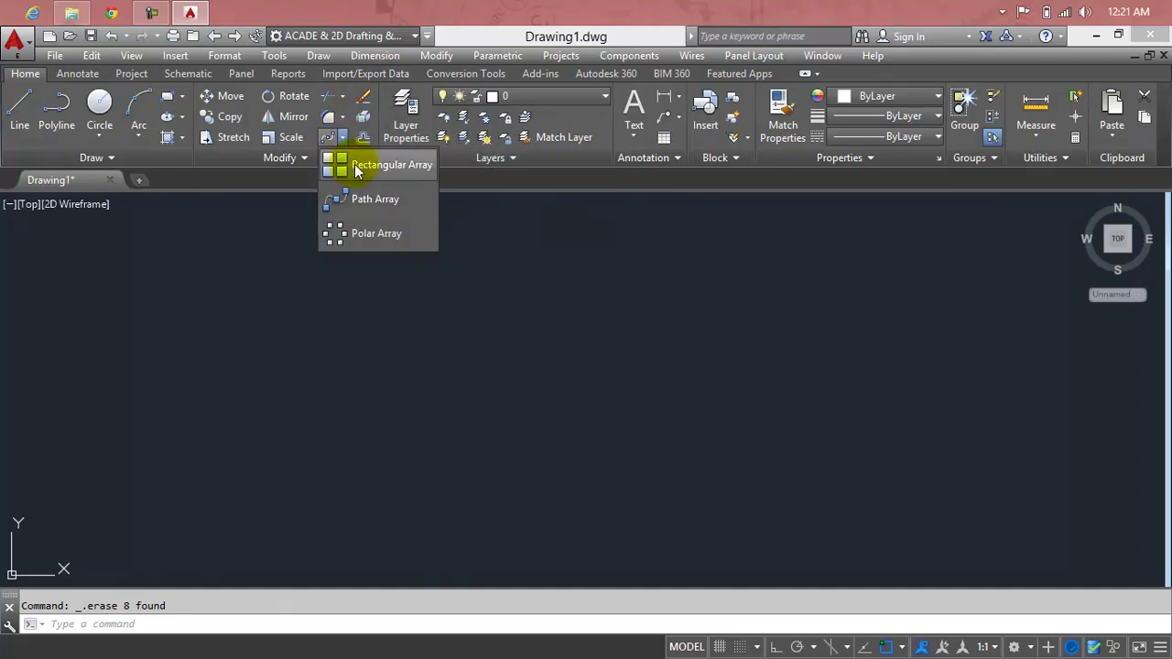